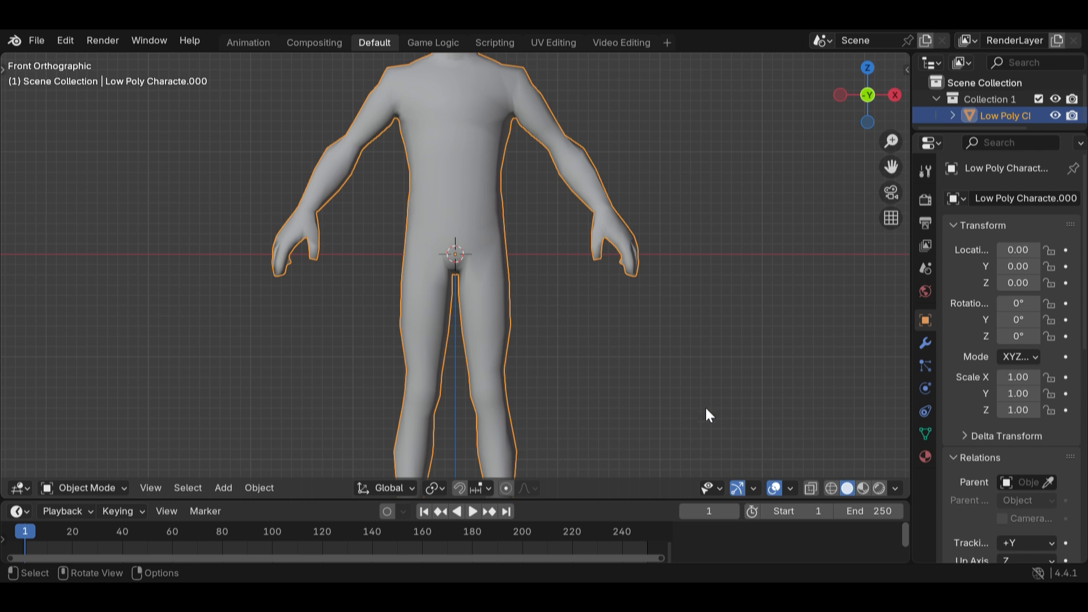
Move the character mesh up along Z to about 3.18 m so its feet rest on the ground line.
scroll(702, 386, down, 3)
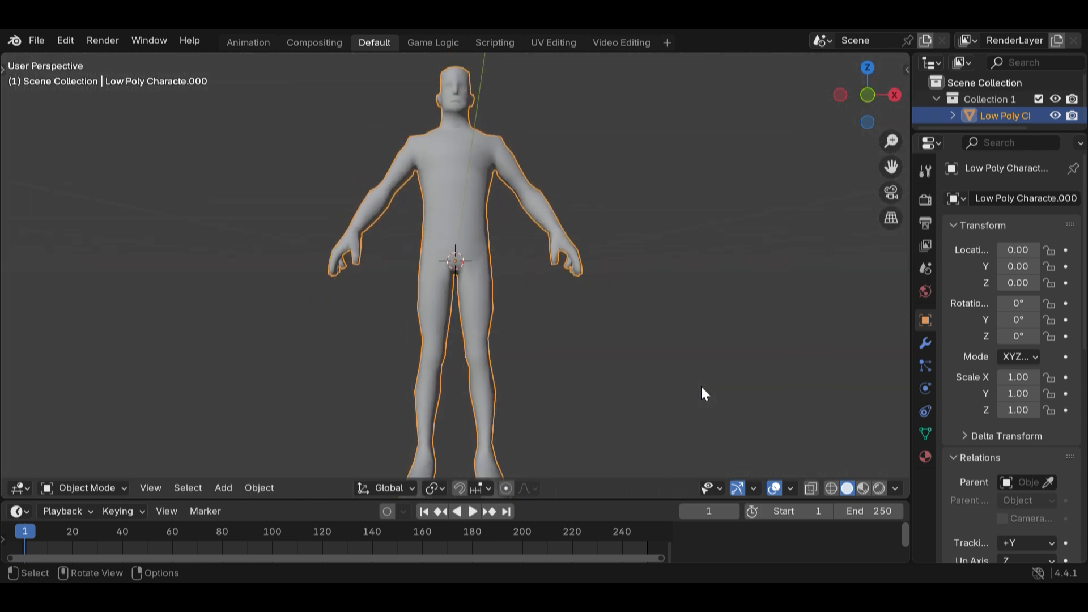
click(863, 97)
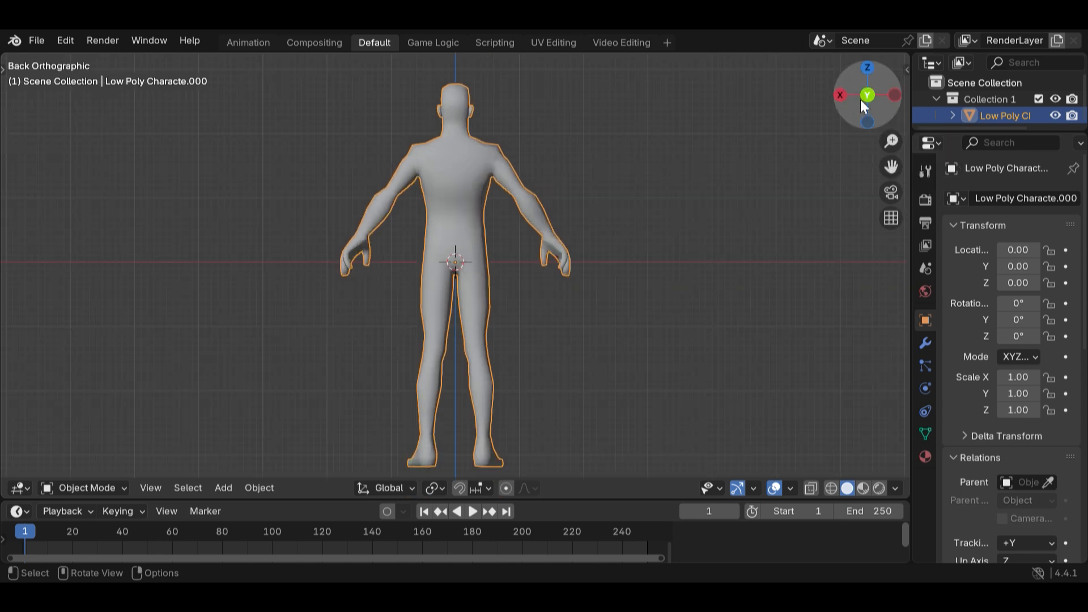
click(865, 93)
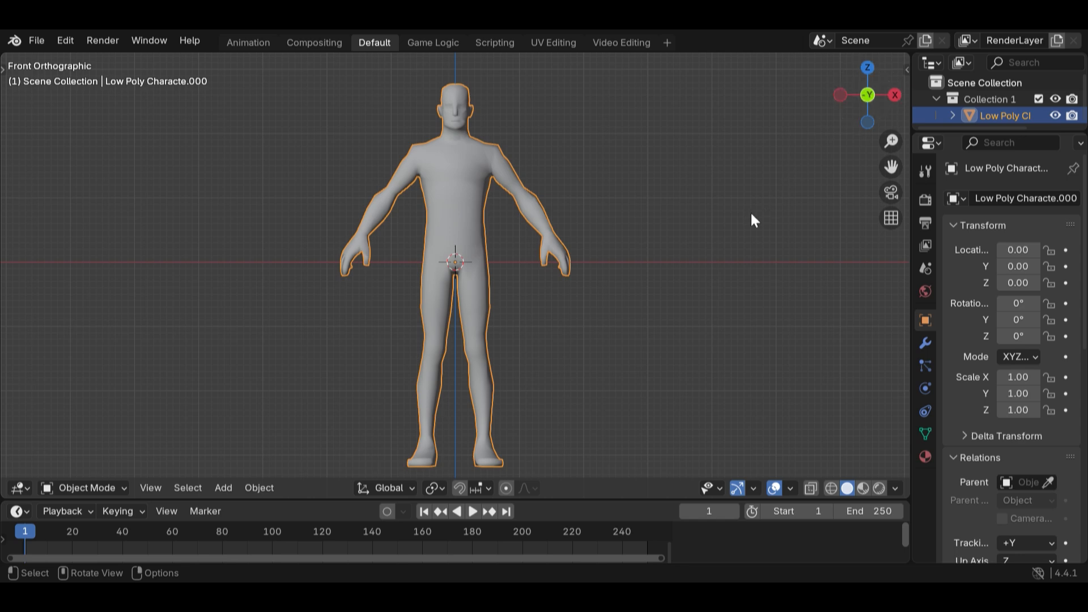
scroll(752, 215, down, 2)
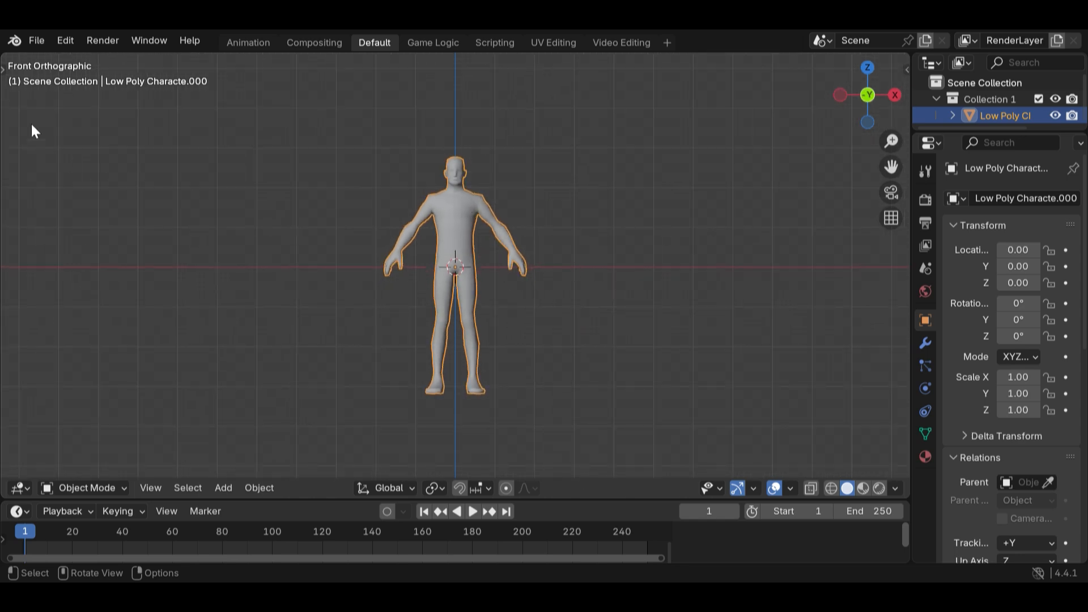
click(3, 69)
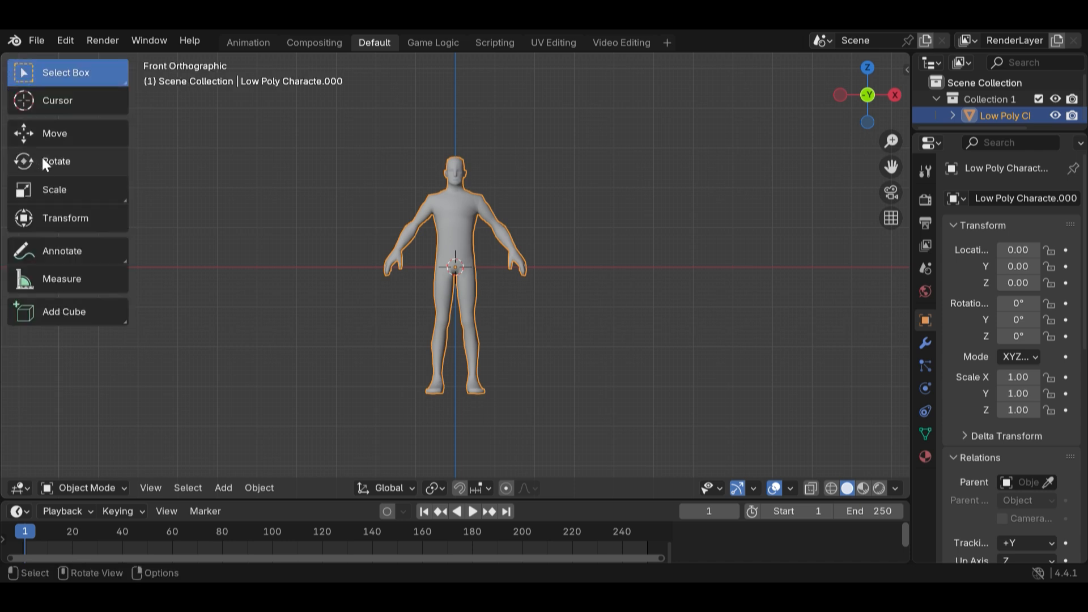
click(56, 139)
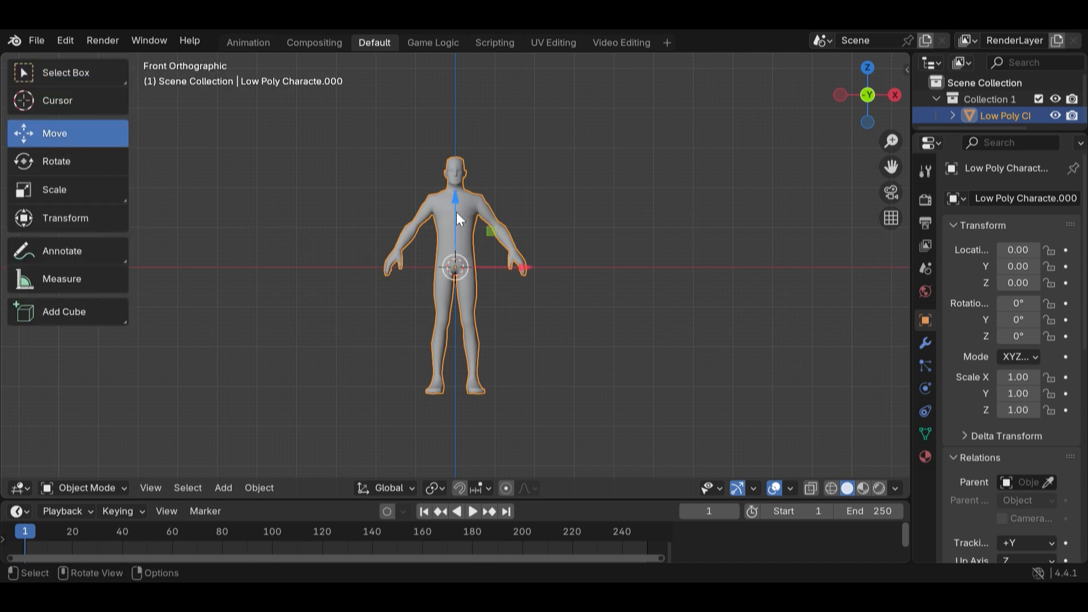
drag(459, 206, 468, 68)
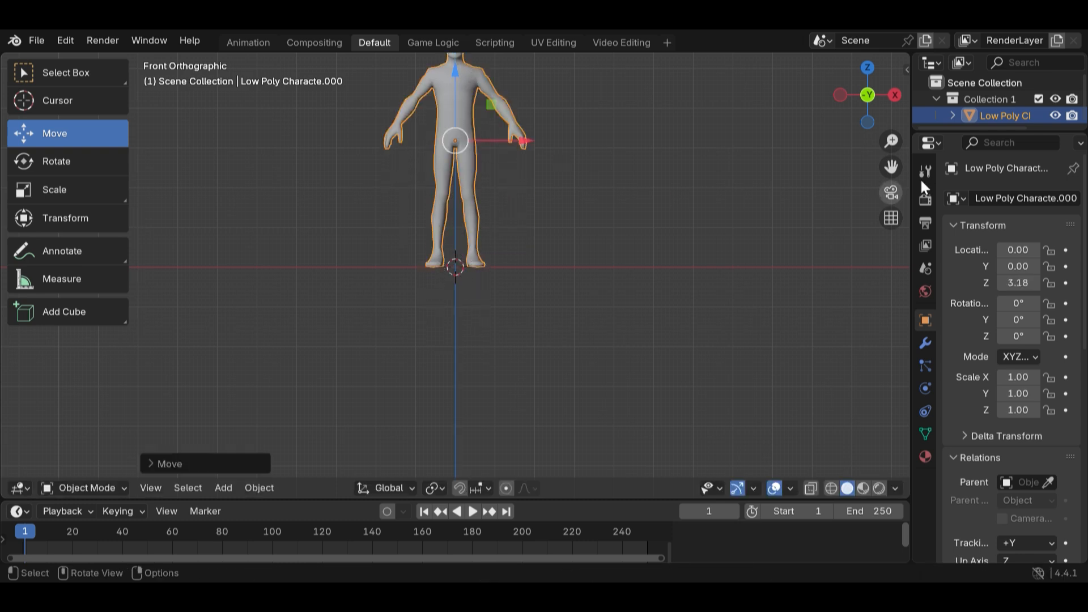
Add a Basic Human Rigify meta-rig armature at the character's feet.
drag(891, 166, 901, 268)
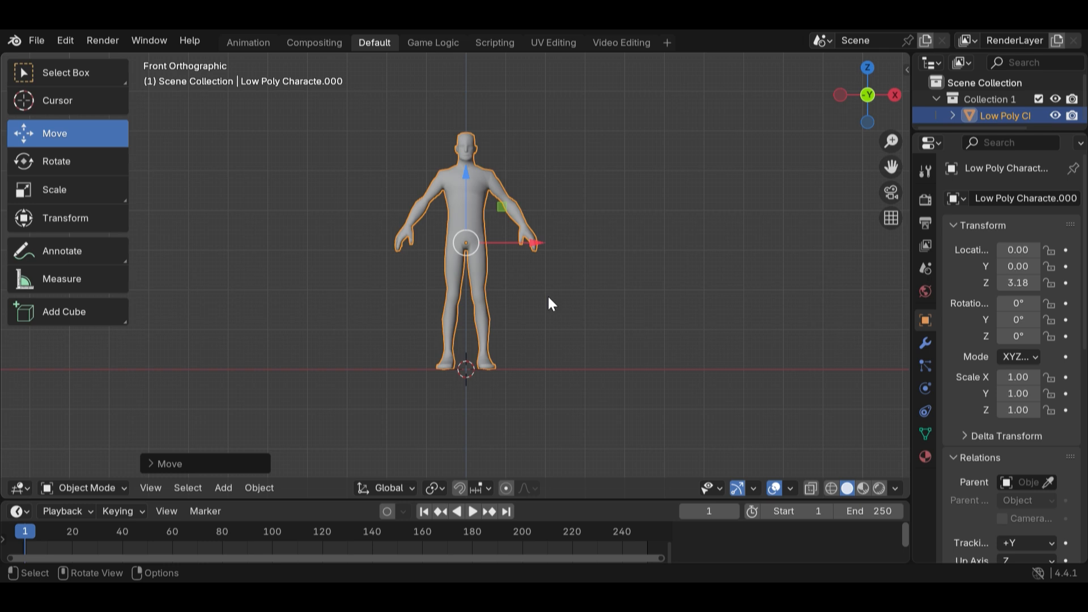
key(shift+a)
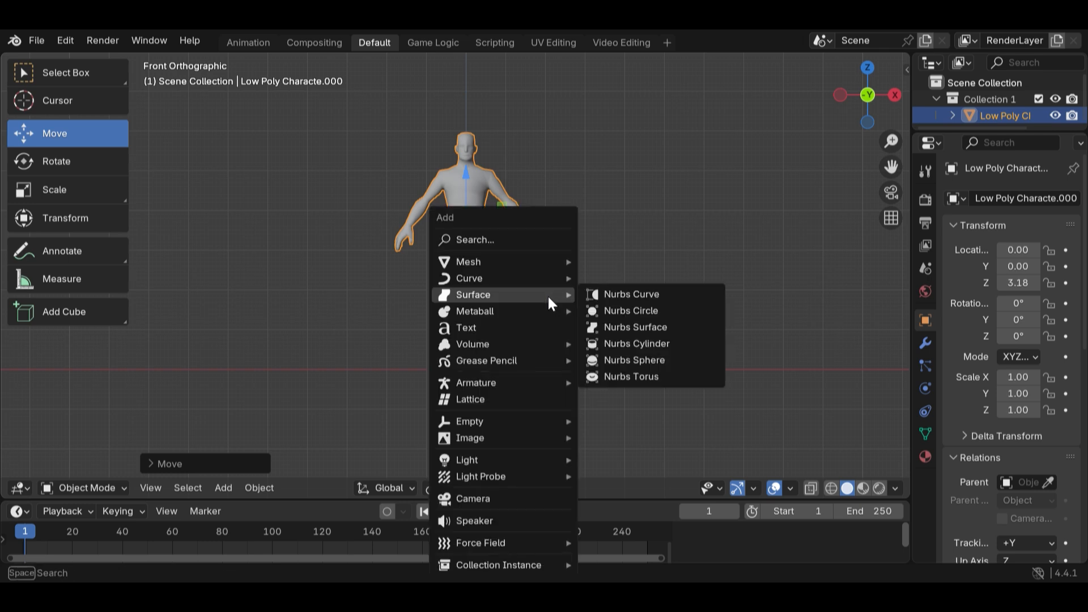
mouse_move(547, 389)
mouse_move(591, 396)
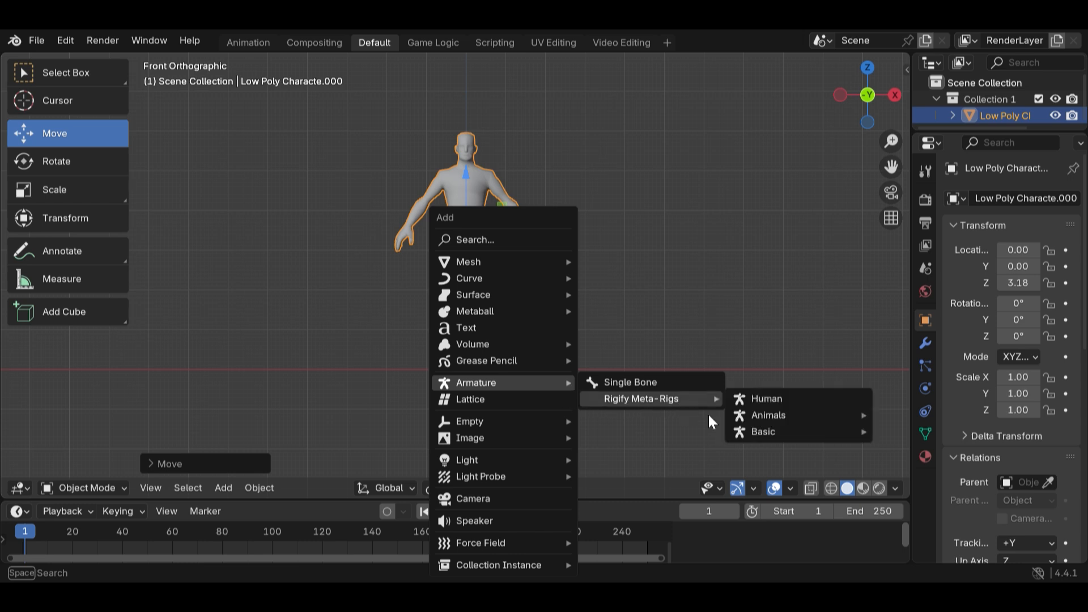
mouse_move(735, 431)
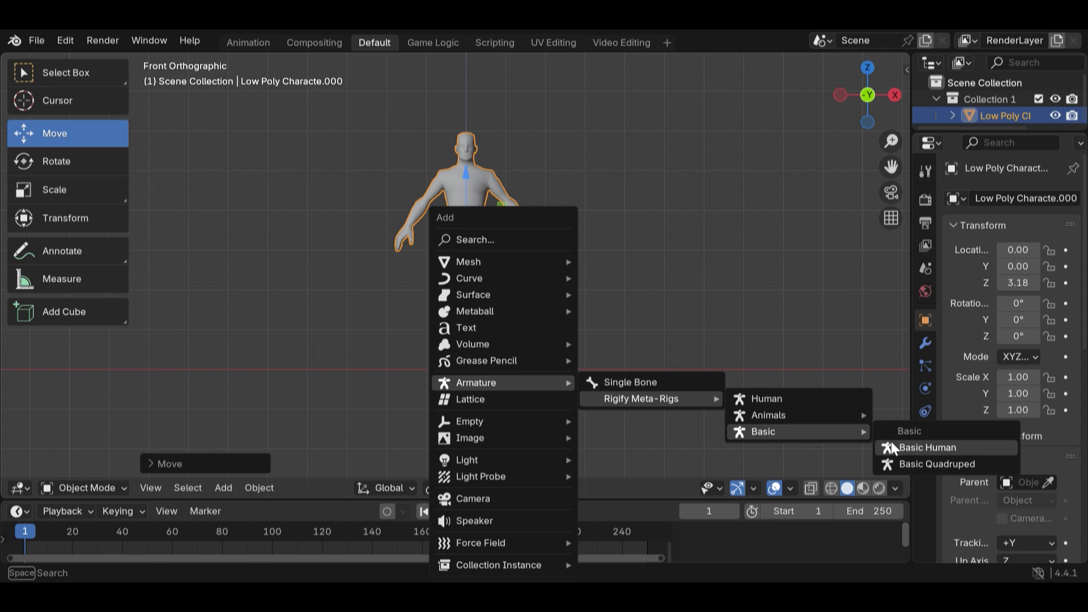
click(891, 447)
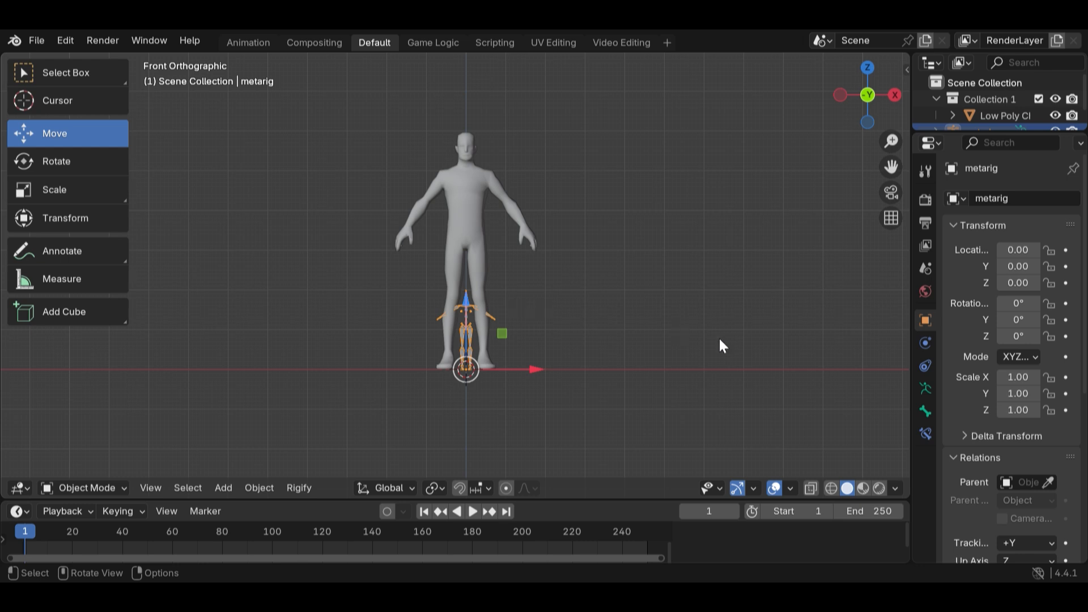
Set the meta-rig's viewport display to In Front so its bones draw over the character mesh.
click(925, 388)
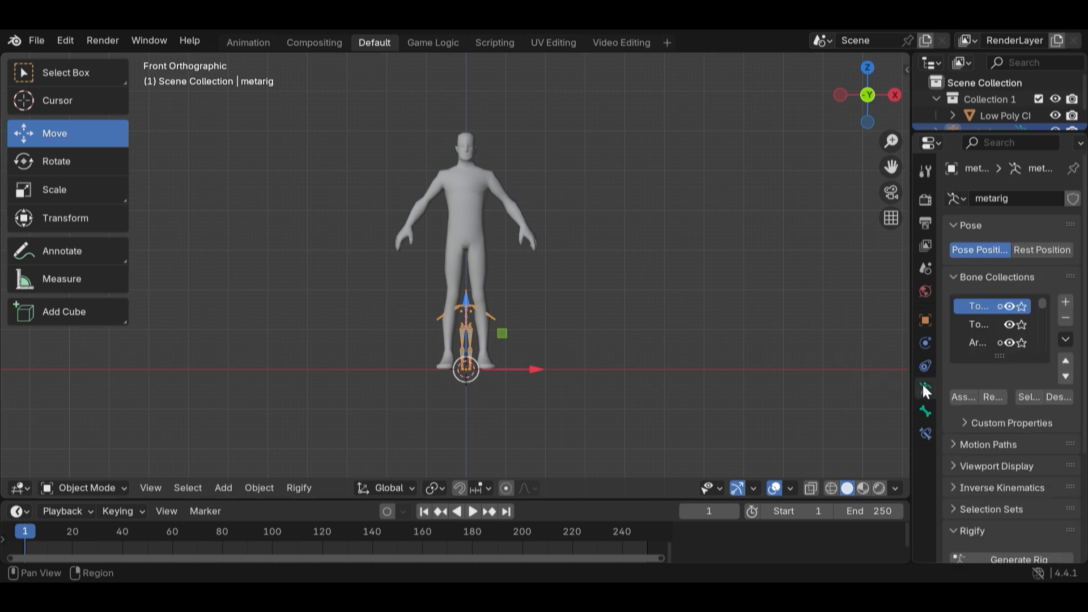
click(990, 465)
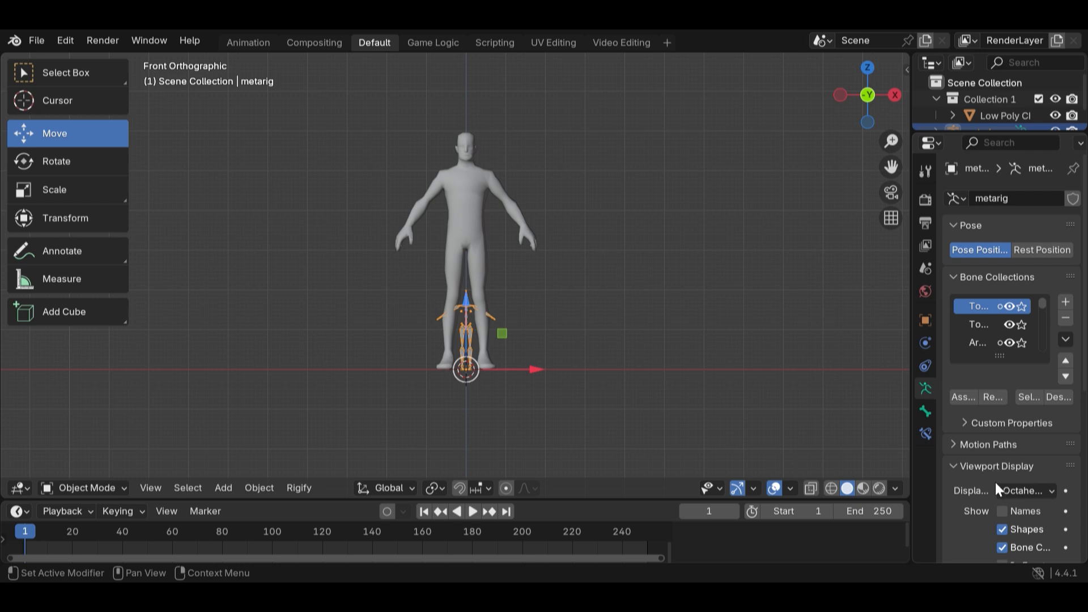
scroll(995, 482, down, 5)
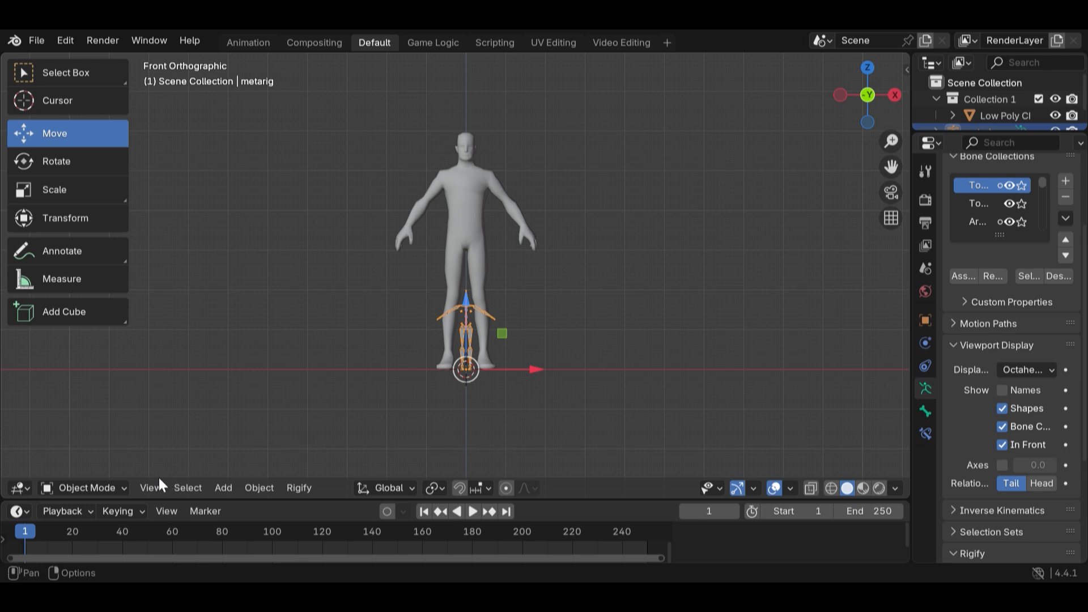
In Edit Mode, scale all the meta-rig's bones by about 2.99 around the 3D Cursor to match the character's height.
click(117, 485)
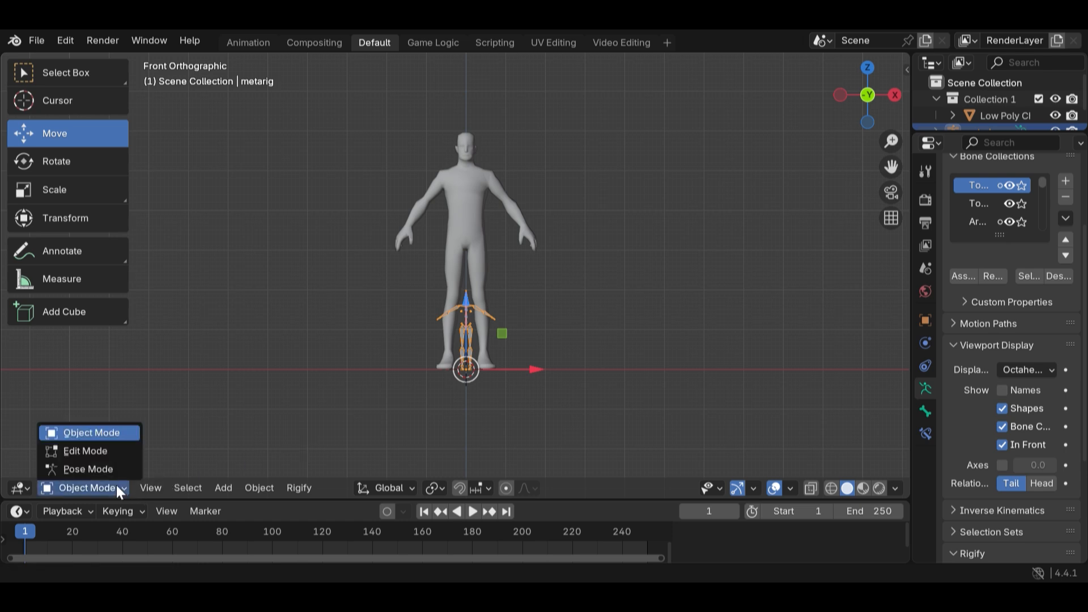
click(121, 451)
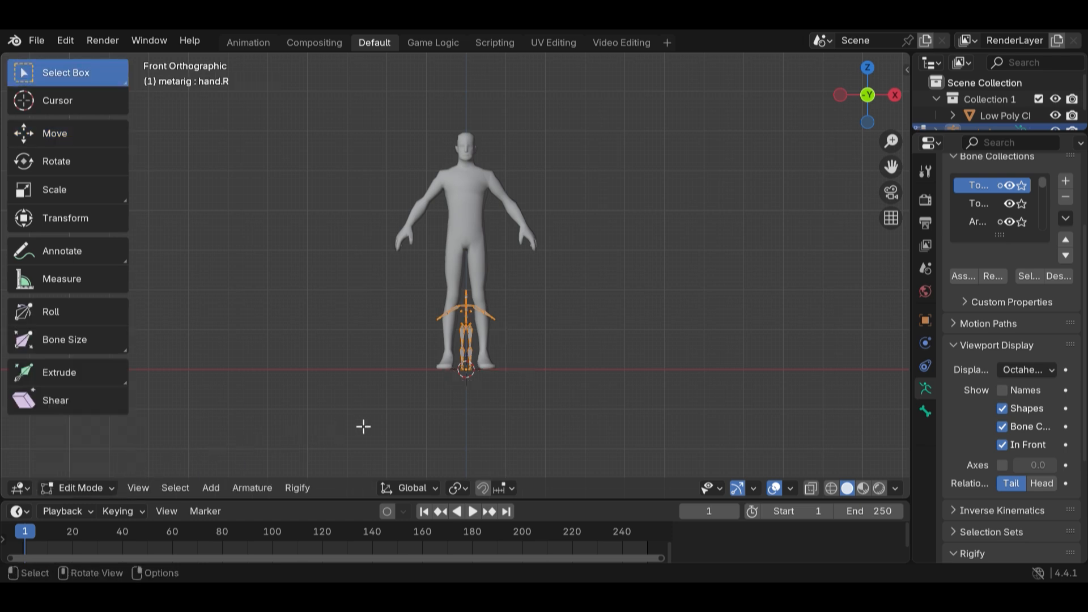
click(458, 487)
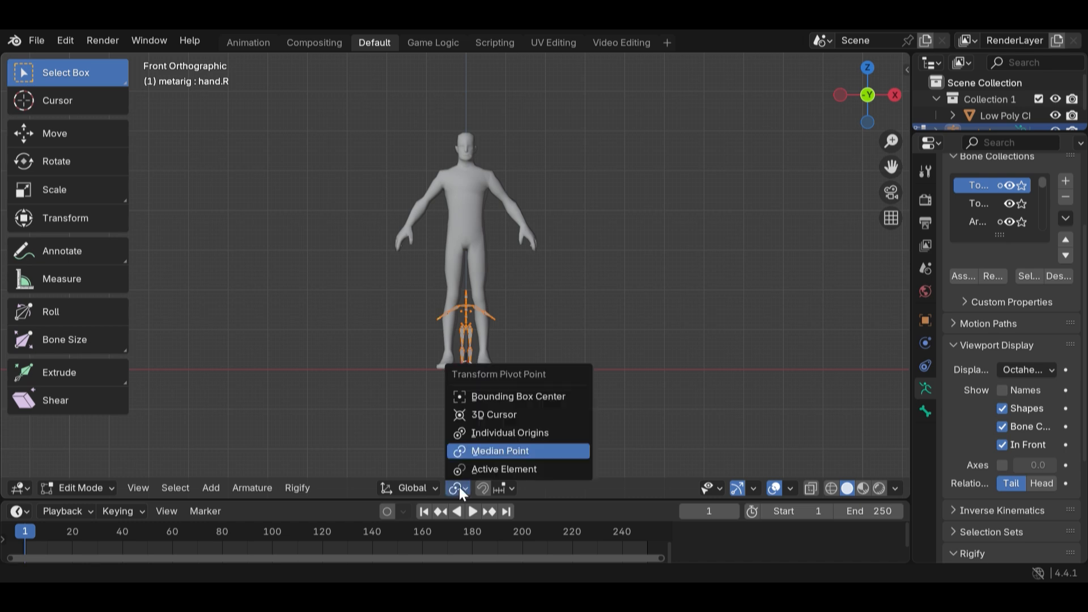
click(510, 415)
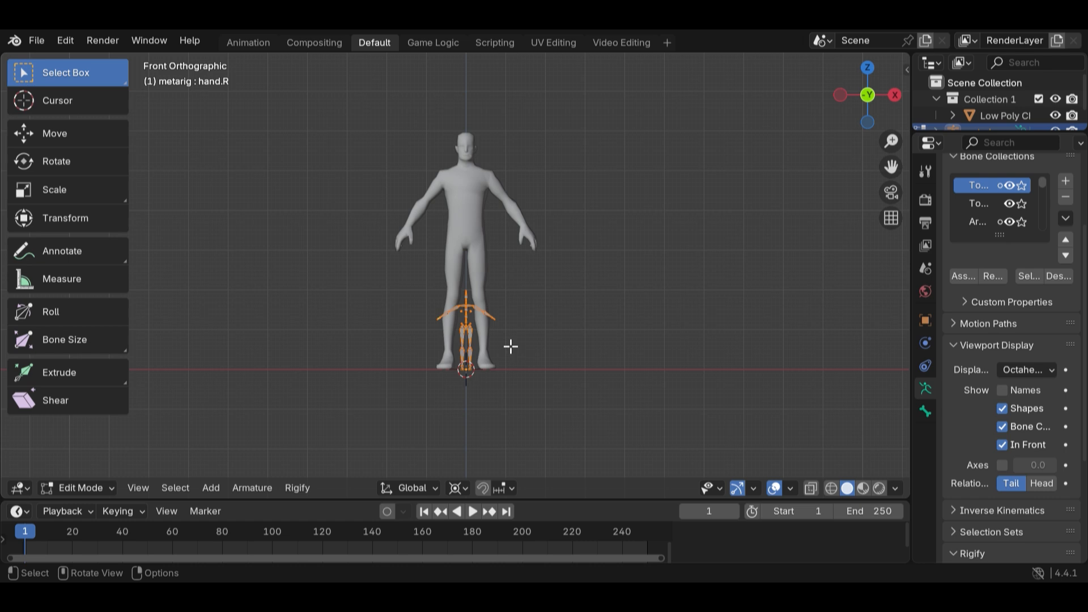
key(s)
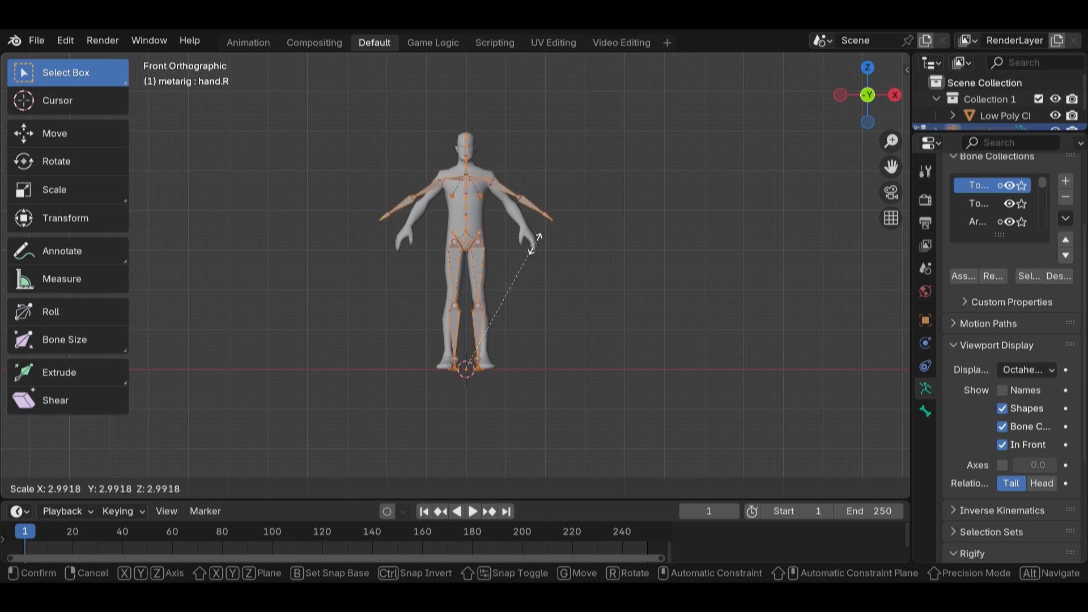
click(535, 242)
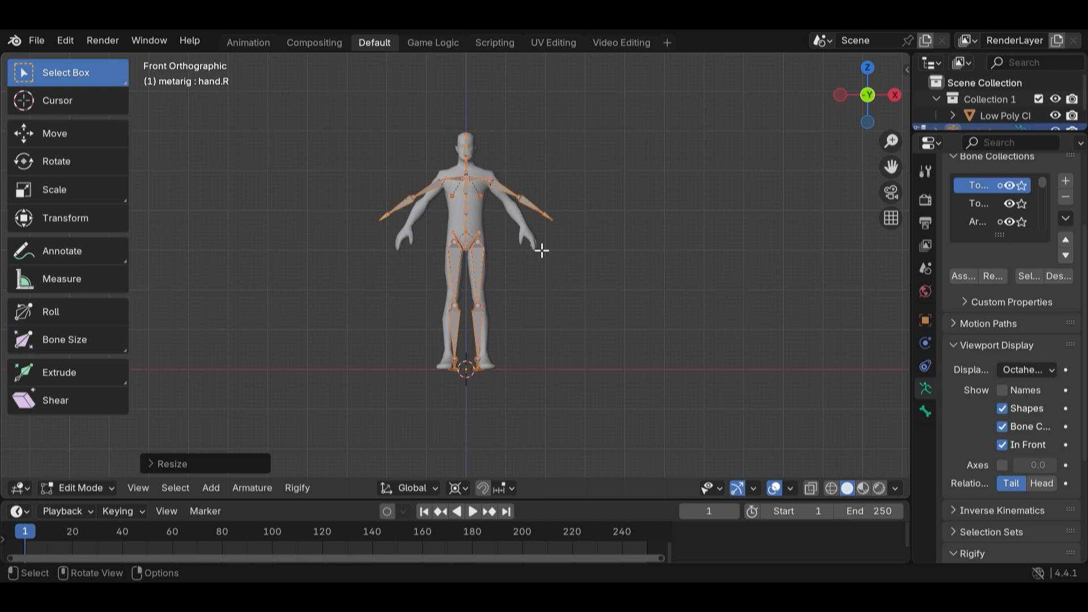
Enable X-Axis Mirror for bone editing and set the transform pivot to Median Point with the character's left hand bone selected.
click(925, 171)
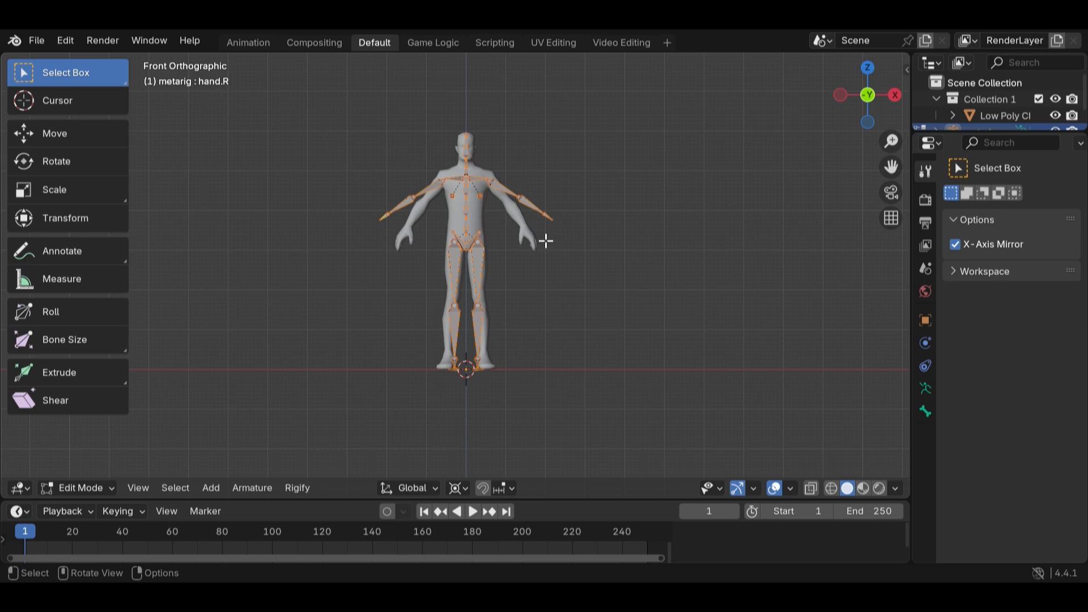
click(96, 142)
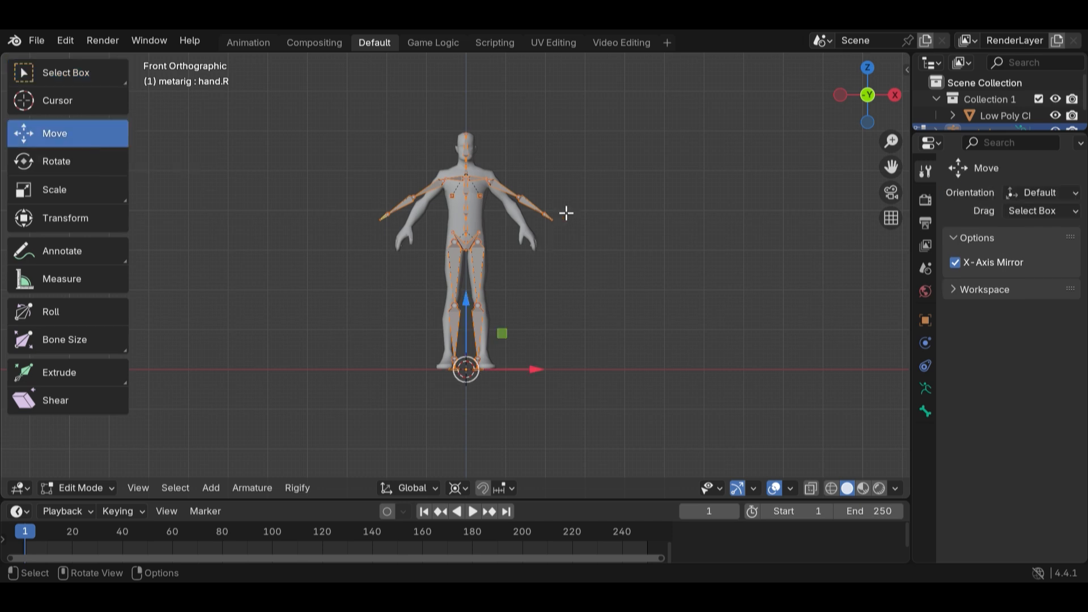
drag(534, 185, 575, 257)
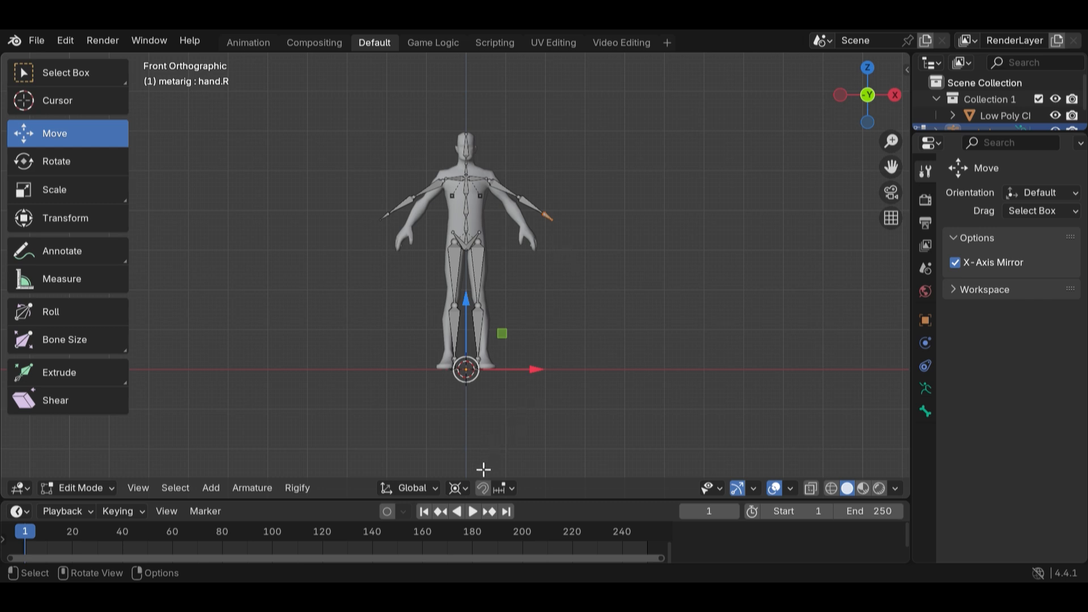
click(457, 488)
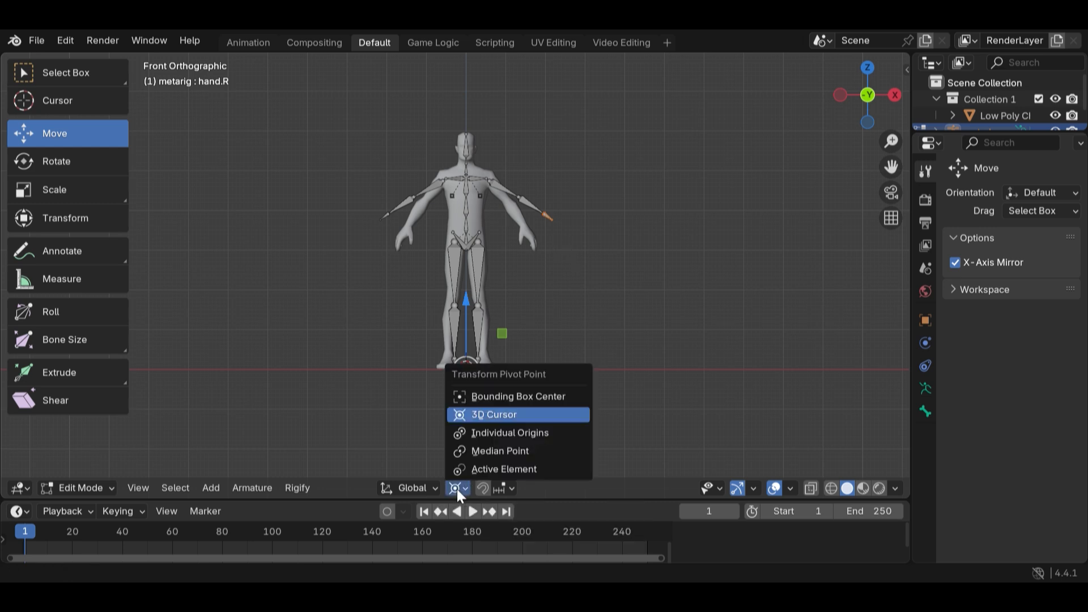
click(497, 447)
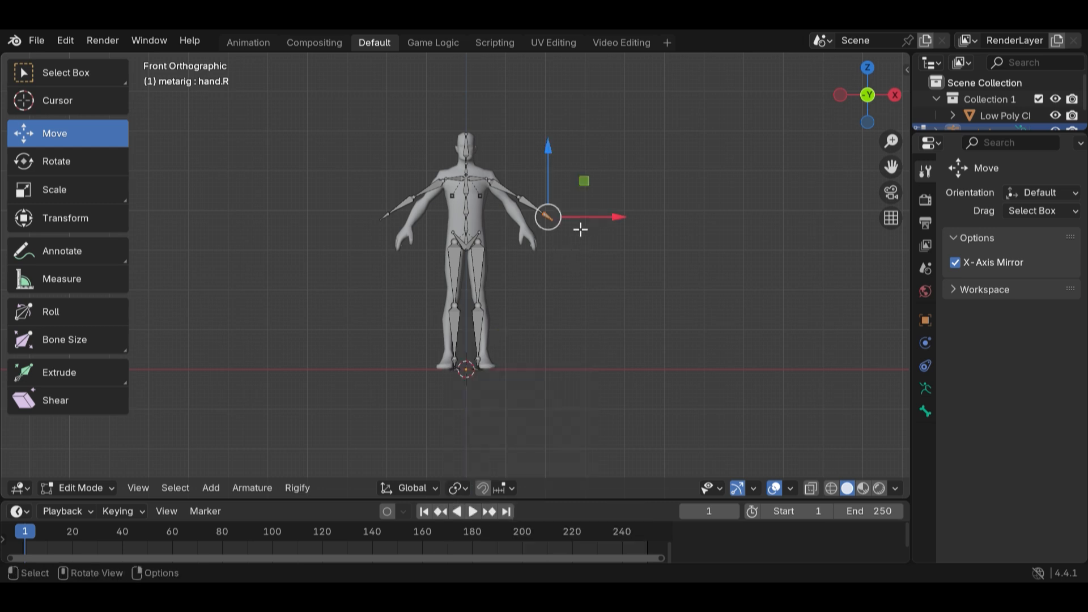
Move the left hand bone, its tip and the elbow joint so the arm bones sit inside the character's arm.
drag(557, 224, 535, 238)
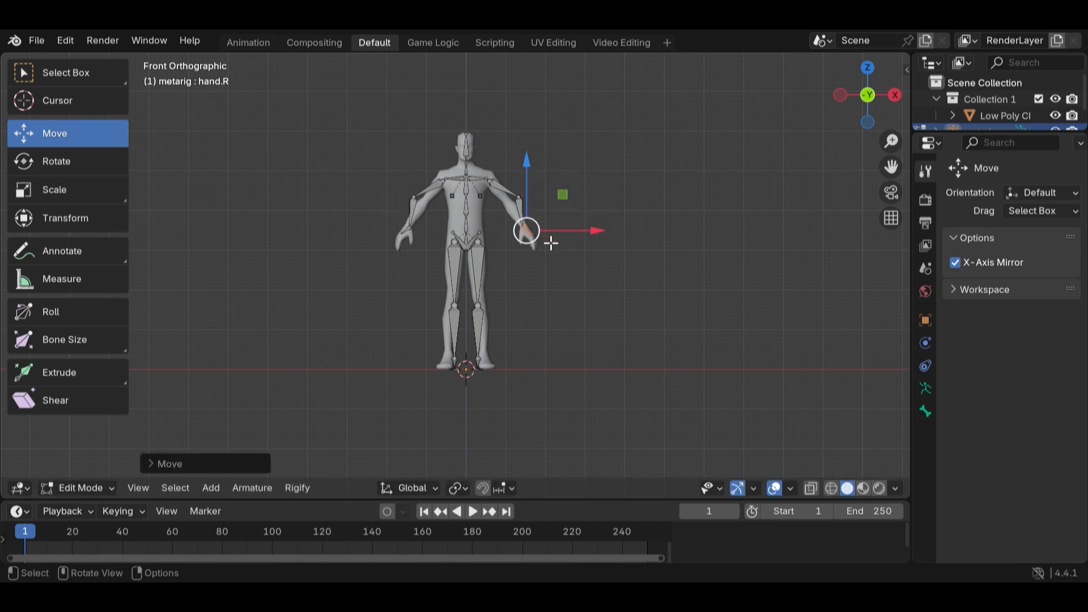
click(551, 243)
drag(530, 226, 546, 256)
drag(516, 182, 515, 211)
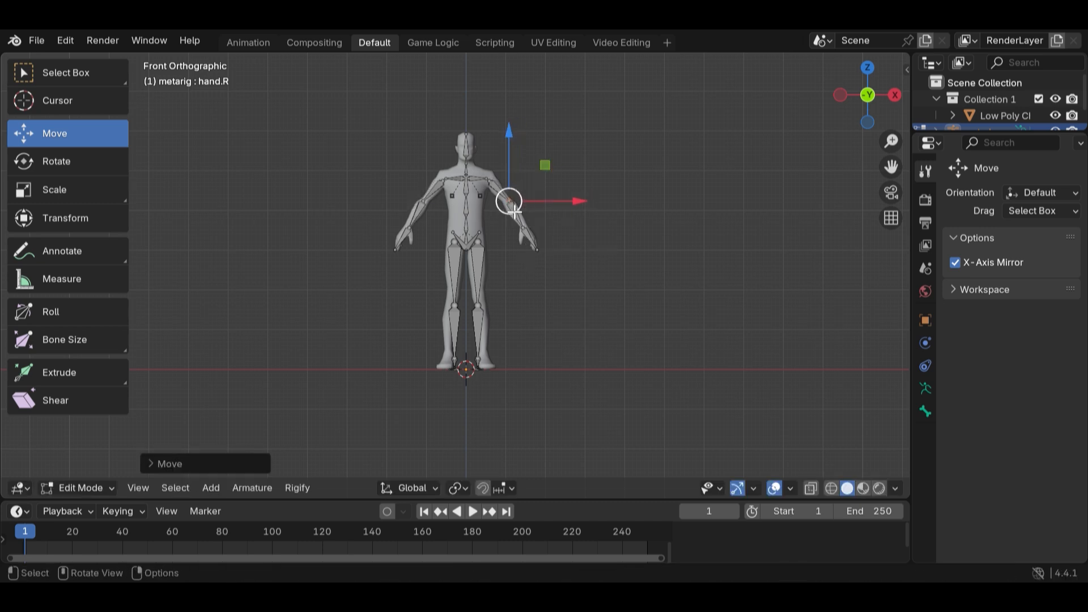
Shift the left lower-leg, knee and foot bones outward so they line up with the character's leg in front view.
drag(468, 295, 558, 362)
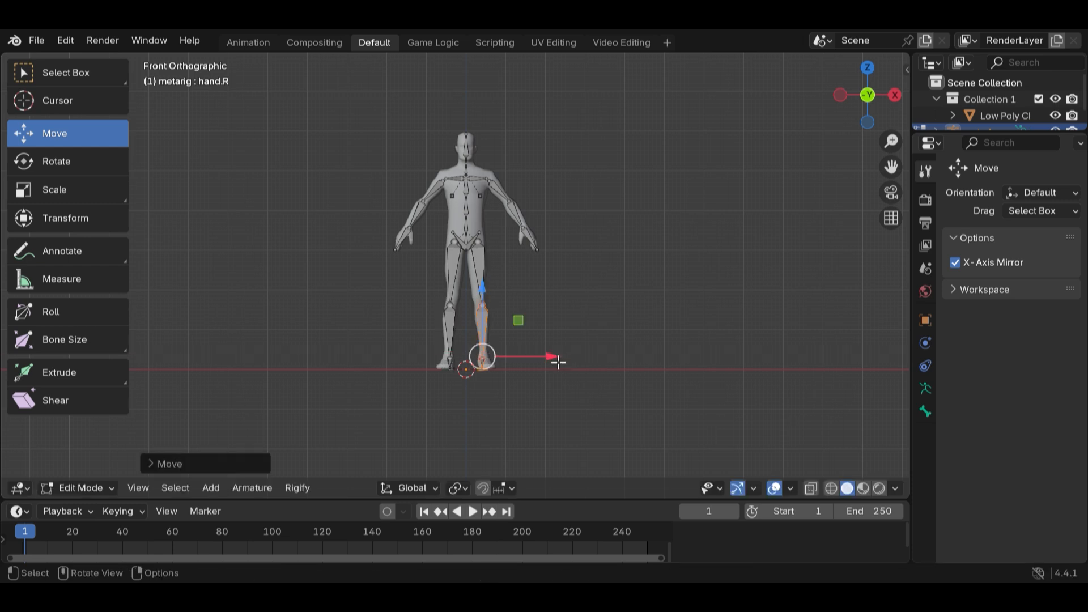
click(488, 368)
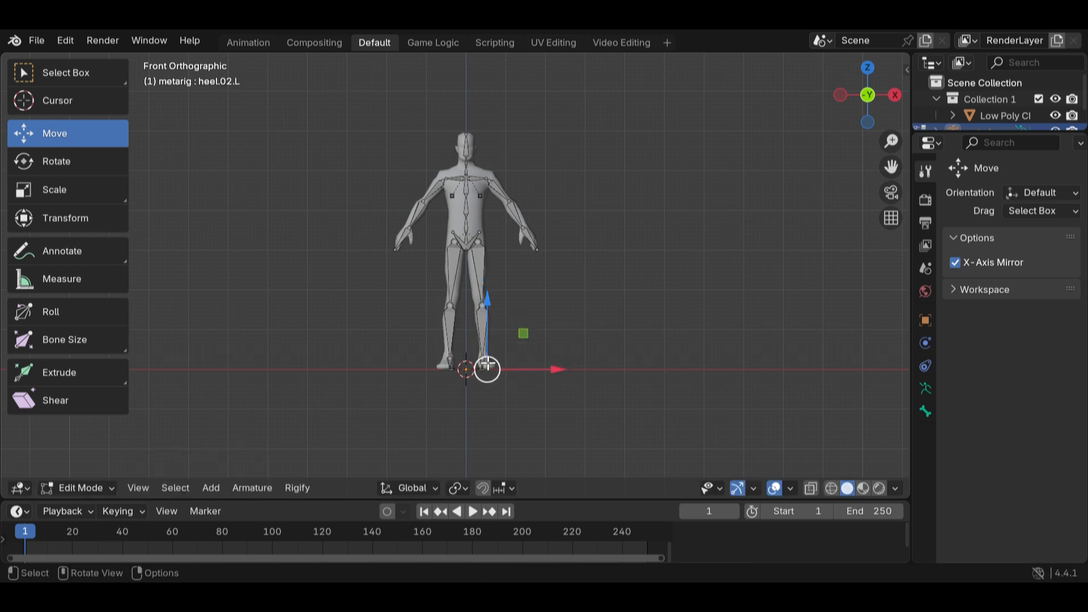
drag(489, 368, 491, 372)
key(ctrl+z)
mouse_move(489, 309)
mouse_down()
mouse_move(508, 318)
mouse_move(488, 309)
mouse_up()
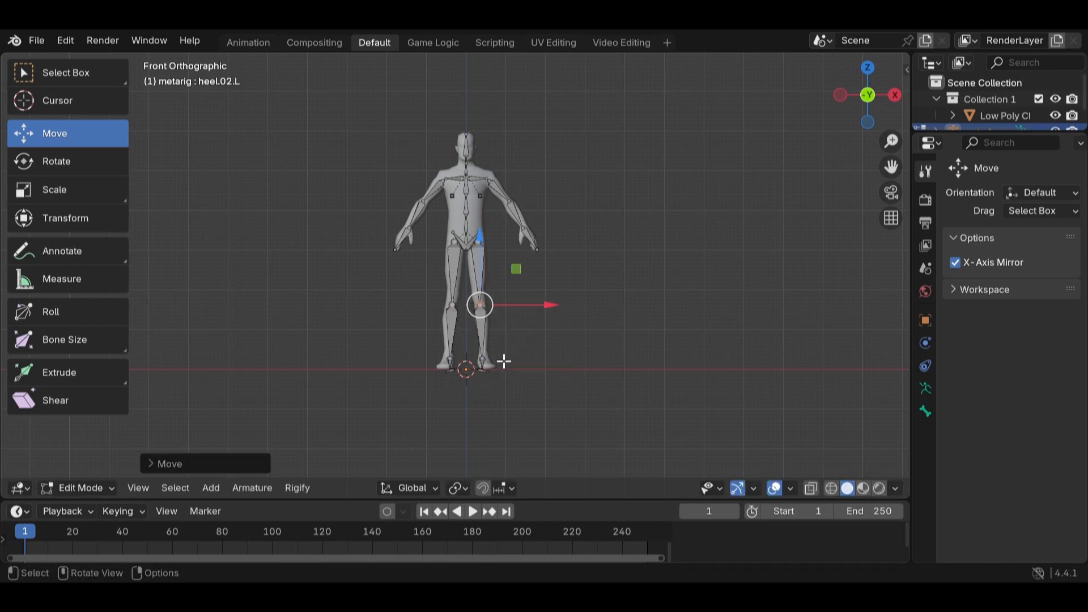
drag(476, 353, 494, 367)
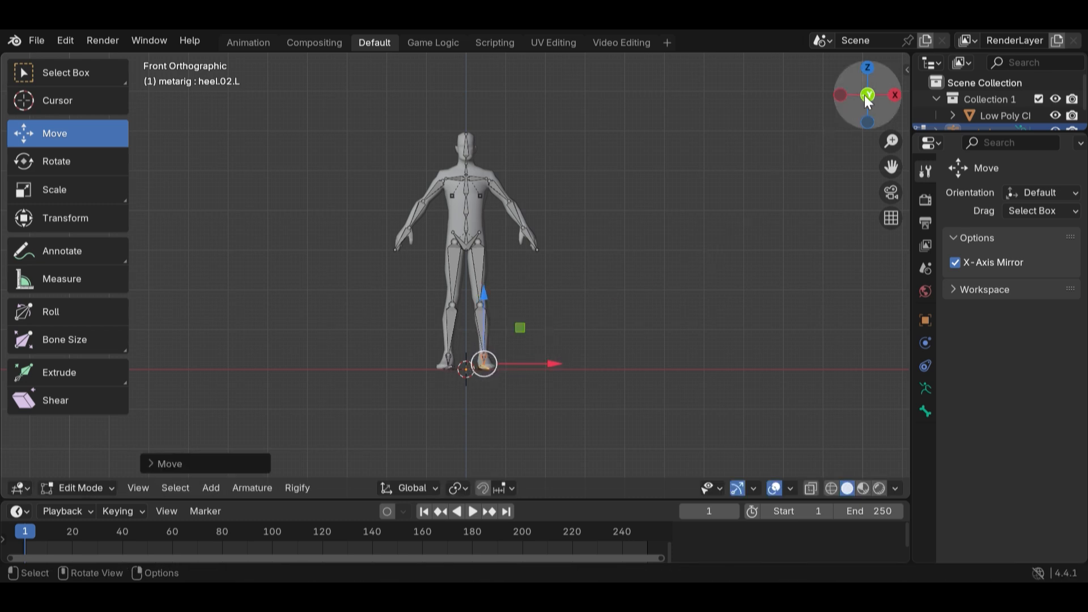
In side view, move the meta-rig's knee and ankle joints backward so the leg bones sit inside the character's leg.
click(842, 95)
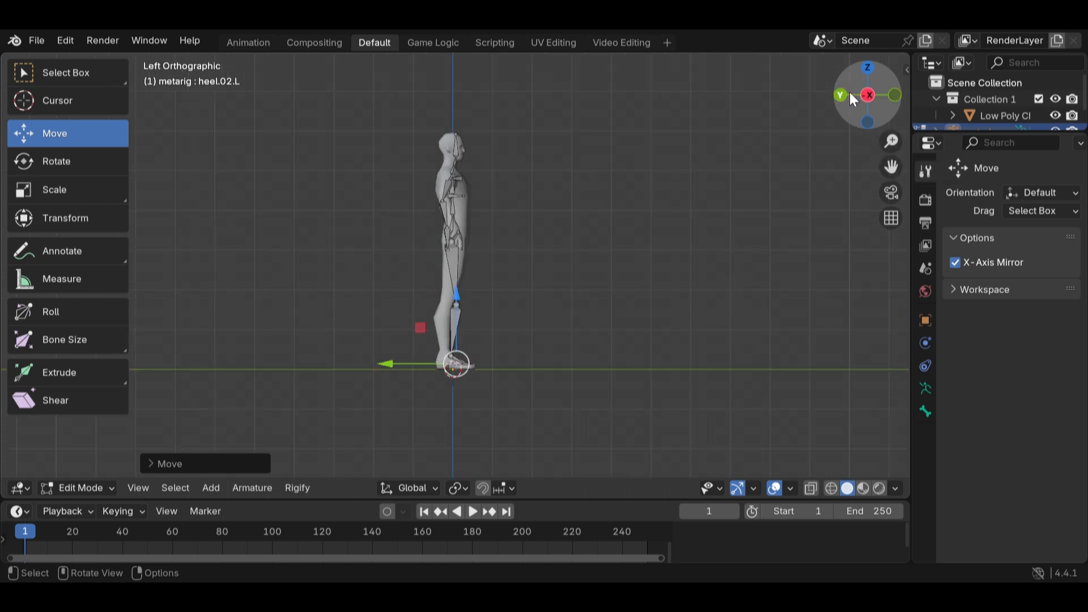
click(841, 93)
click(868, 94)
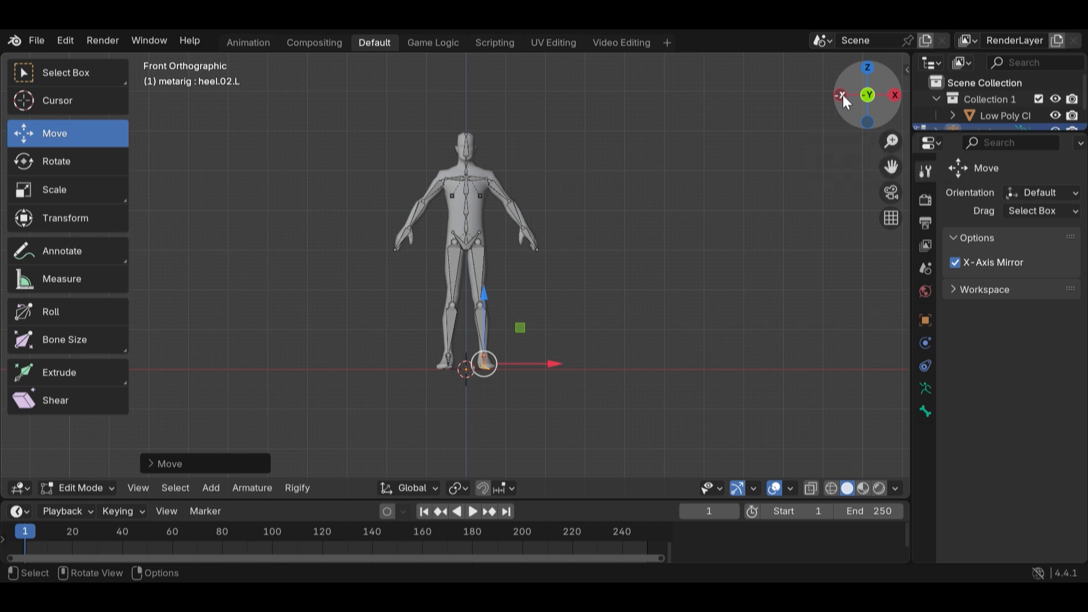
click(842, 94)
click(839, 94)
click(840, 96)
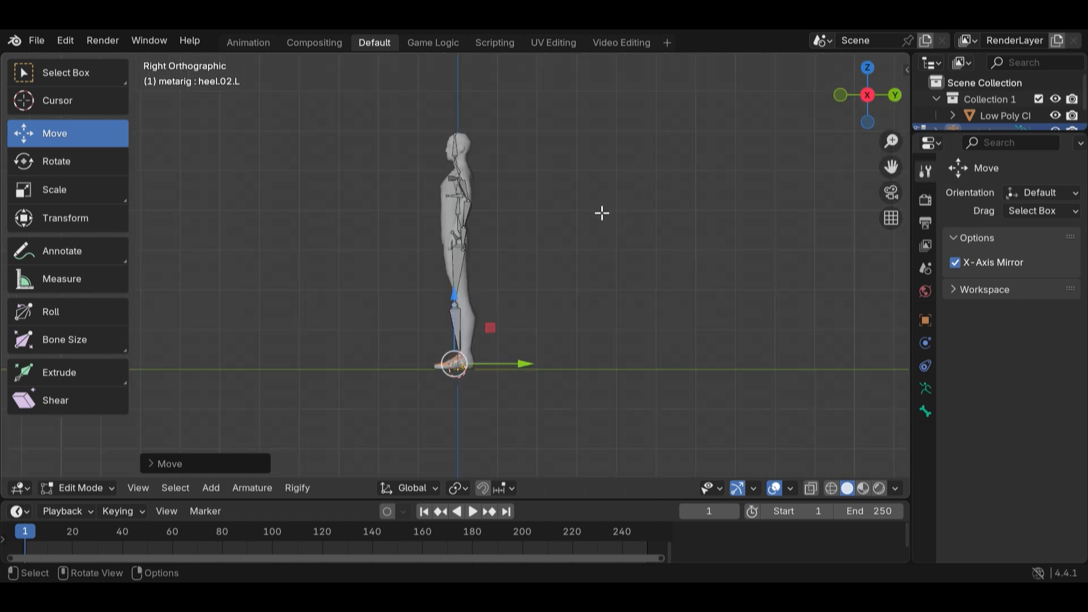
middle_drag(634, 213, 635, 214)
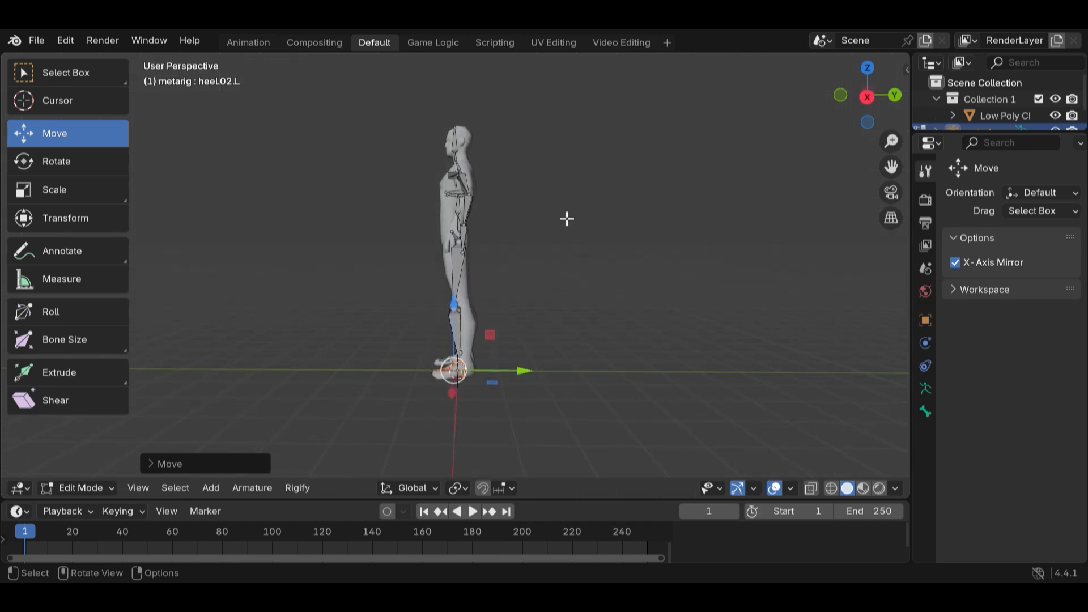
click(863, 99)
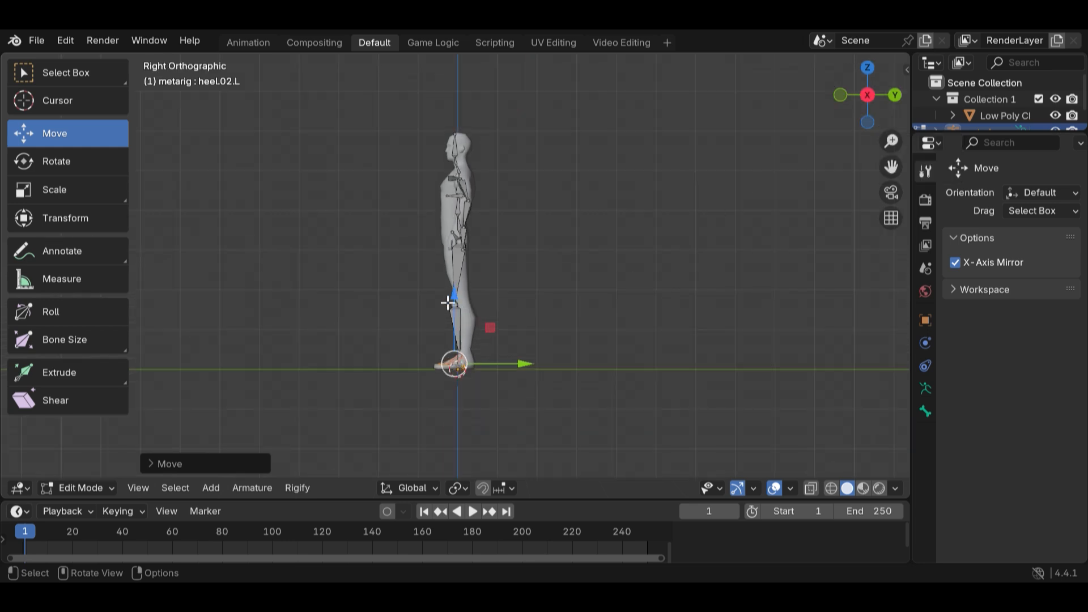
click(470, 316)
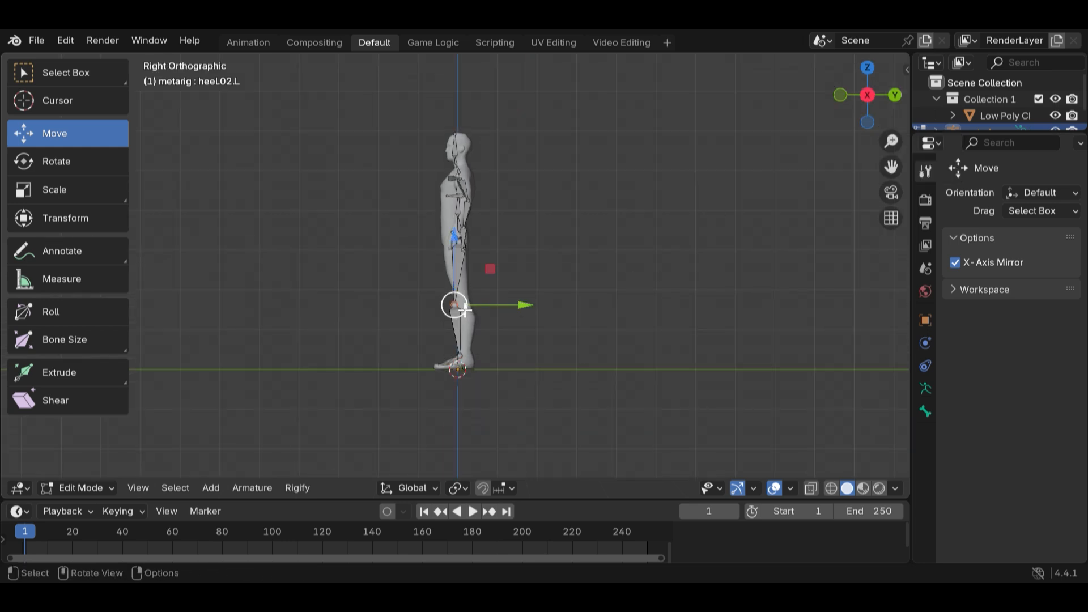
drag(471, 319, 469, 311)
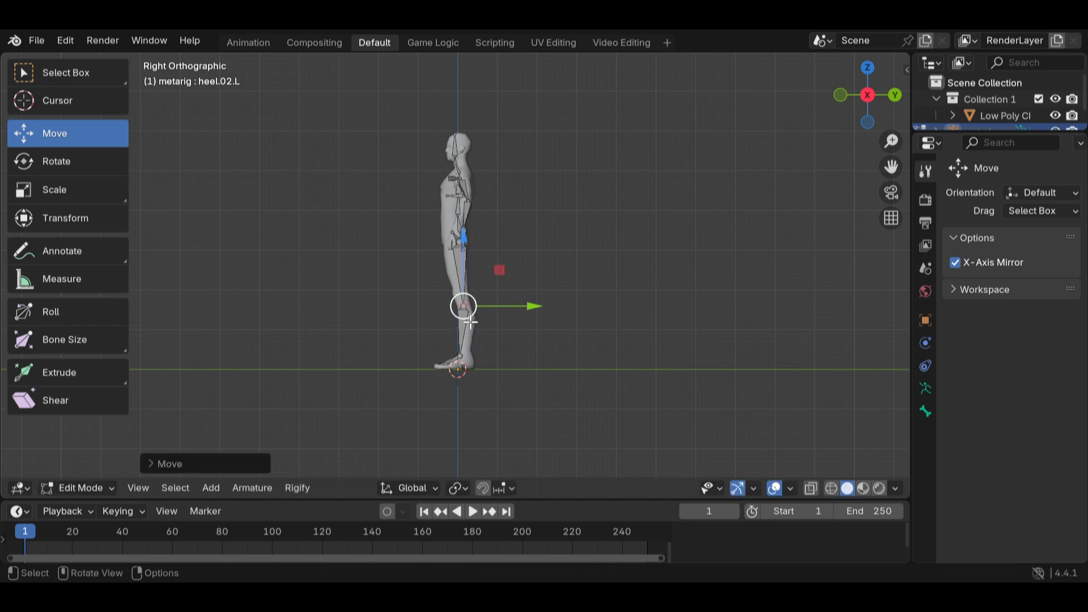
click(468, 362)
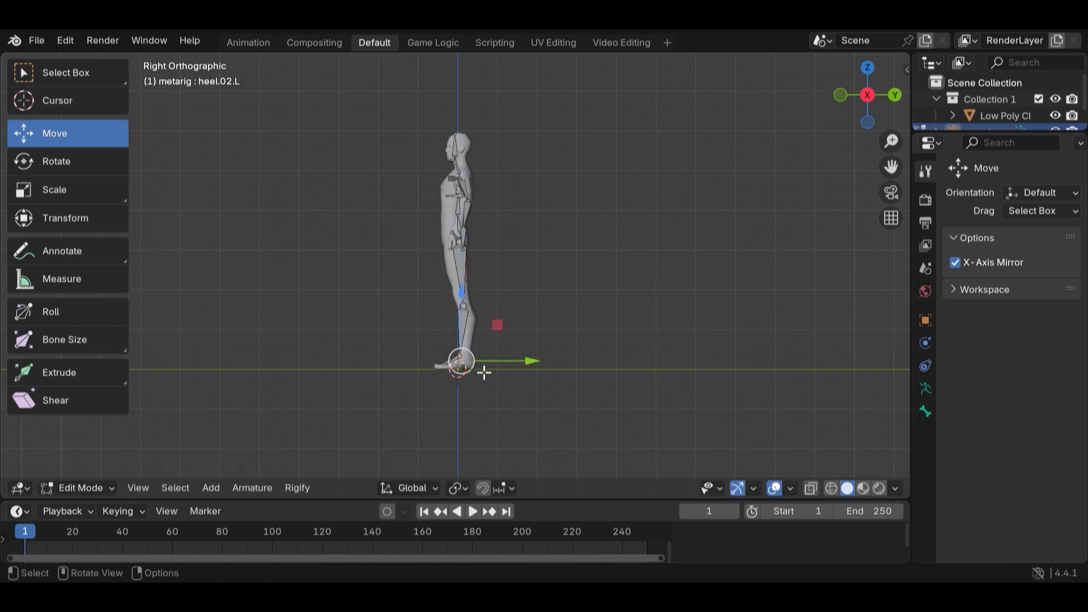
drag(473, 363, 483, 371)
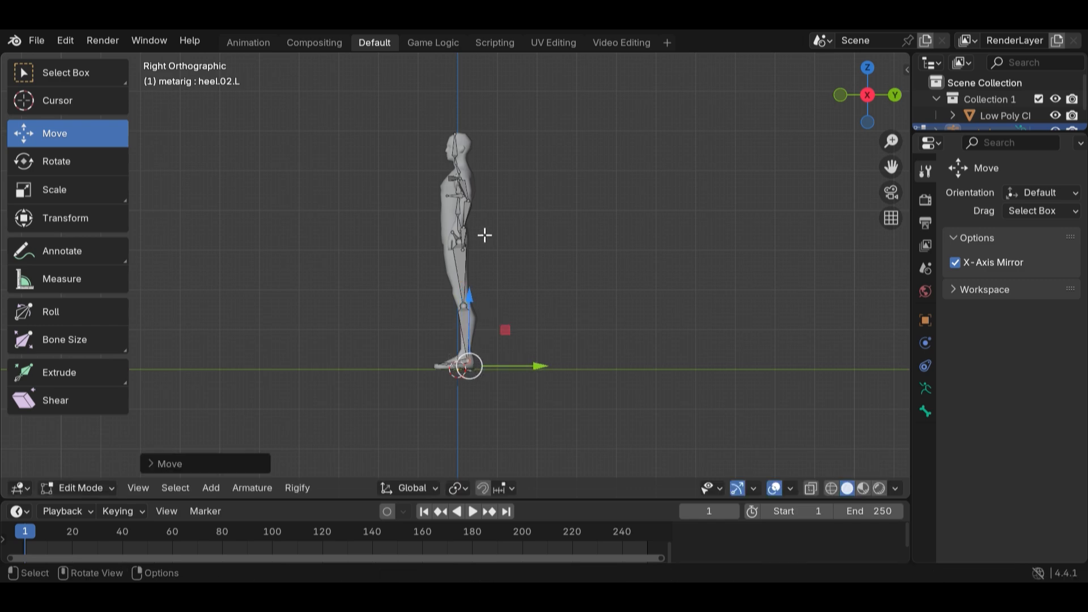
Move the meta-rig's neck bone backward in side view so it sits inside the character's neck.
drag(448, 161, 481, 180)
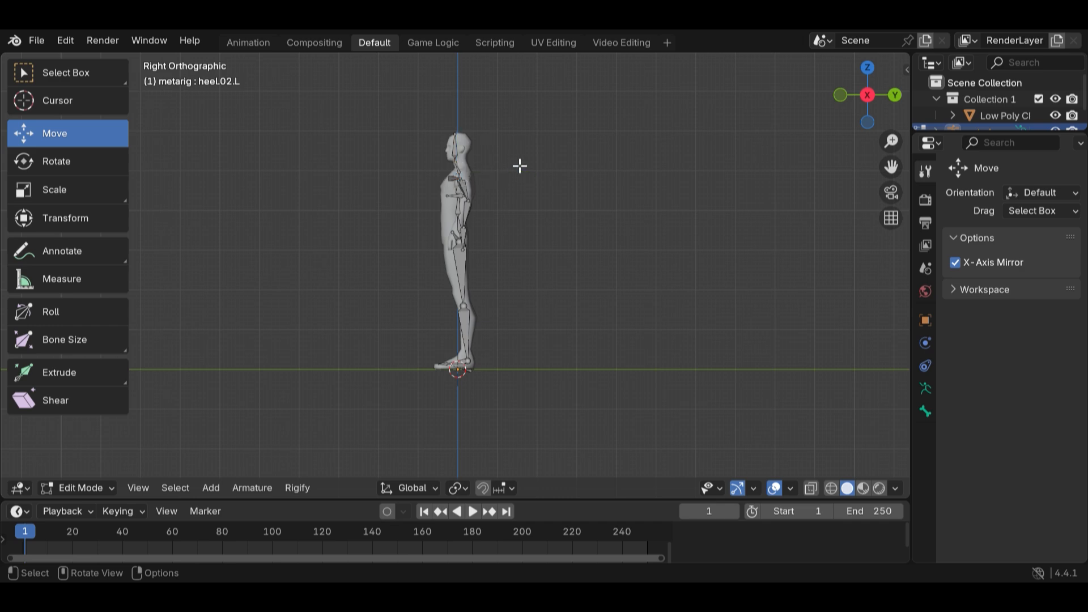
scroll(517, 165, up, 4)
drag(891, 167, 890, 318)
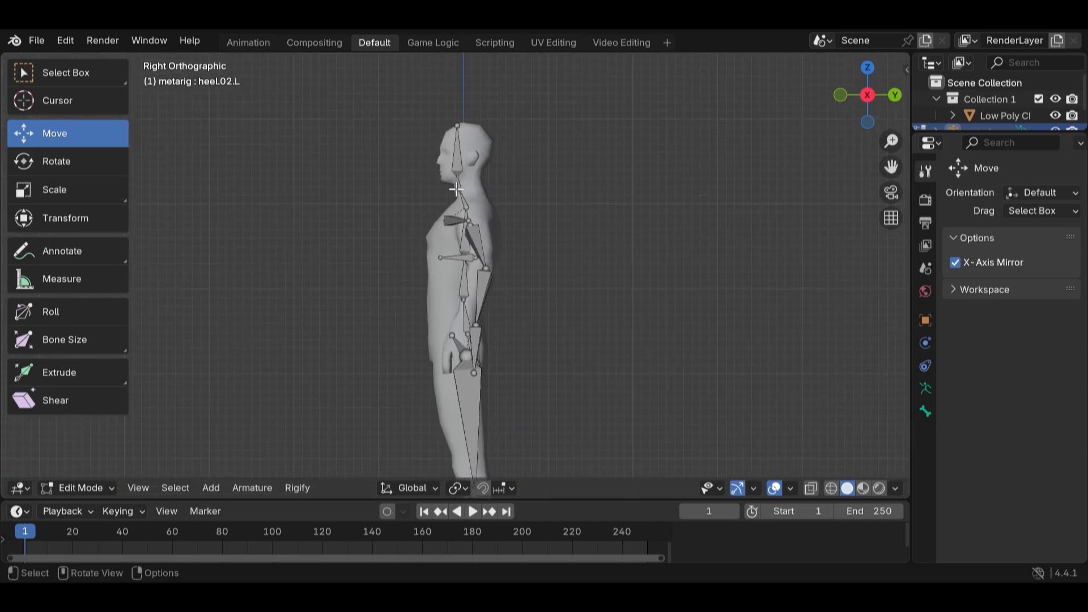
drag(446, 176, 549, 198)
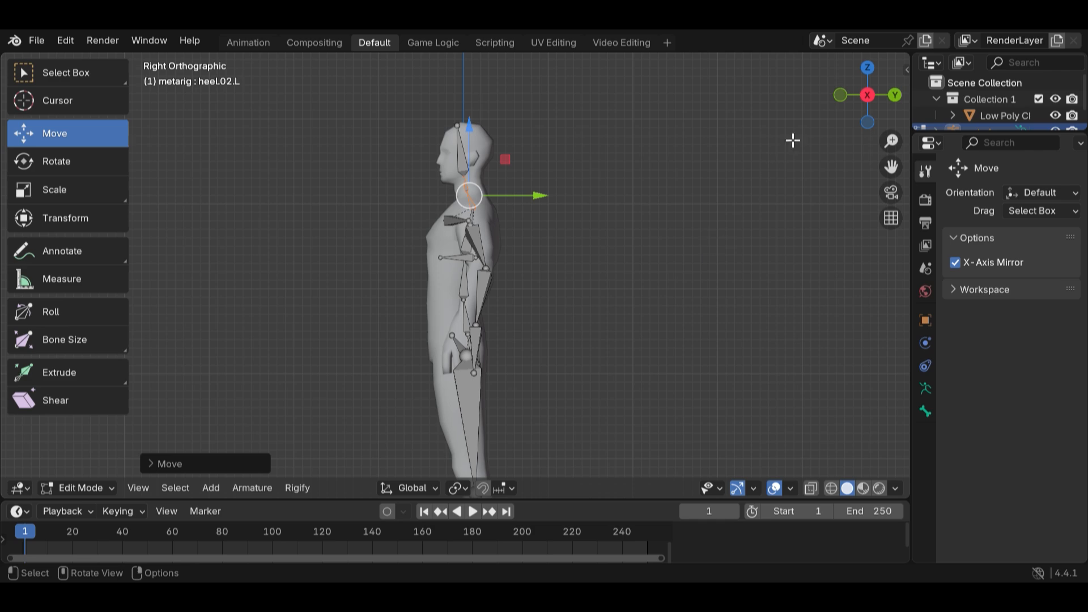
In top view, move the left hand bone's tip and wrist joint forward to line up with the character's hand, then deselect.
click(868, 70)
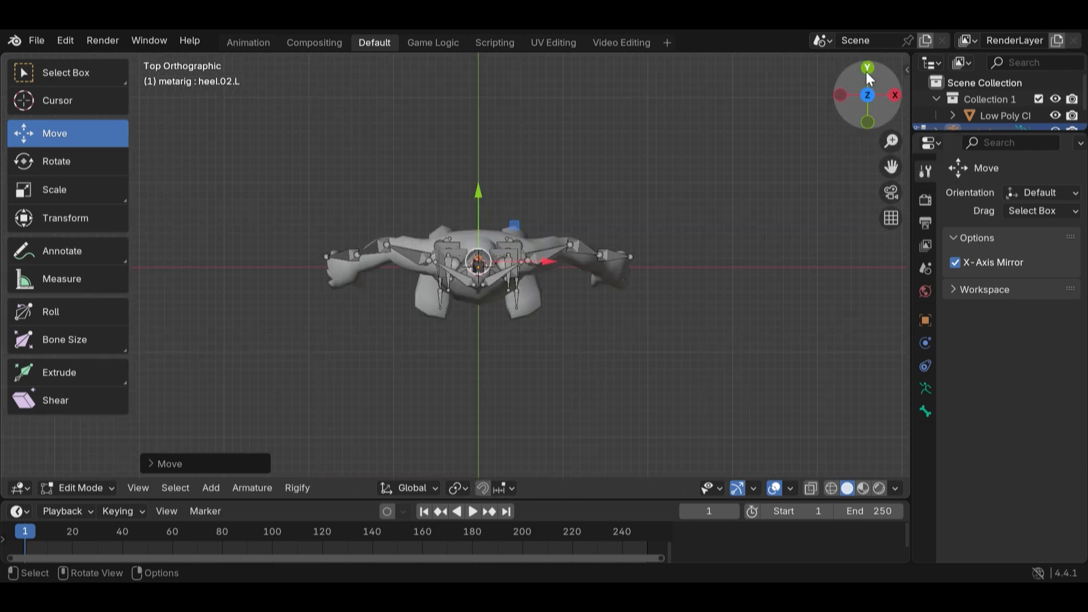
click(631, 258)
mouse_move(640, 264)
mouse_down()
mouse_move(644, 323)
mouse_move(629, 274)
mouse_up()
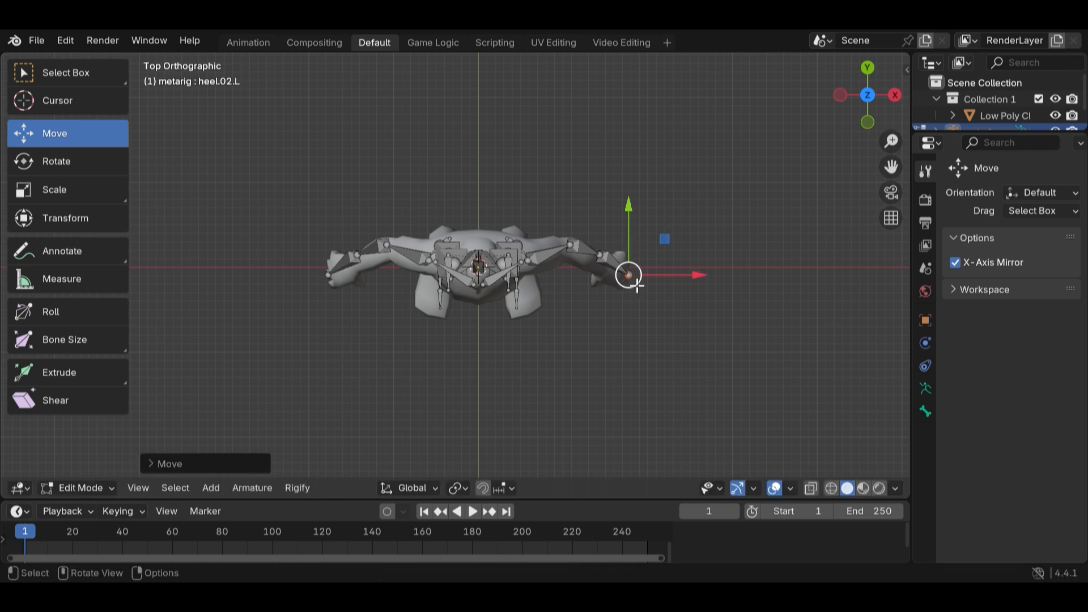
click(600, 255)
mouse_move(605, 258)
mouse_down()
mouse_move(603, 327)
mouse_move(611, 273)
mouse_move(600, 260)
mouse_up()
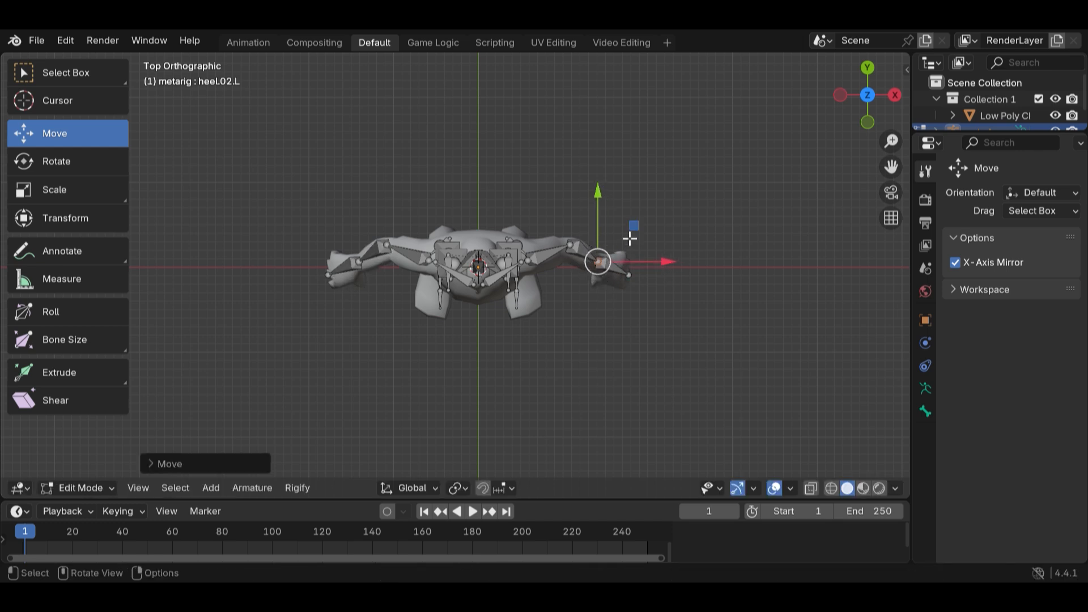
click(723, 178)
Return to the front view and switch the meta-rig from Edit Mode to Object Mode.
click(866, 120)
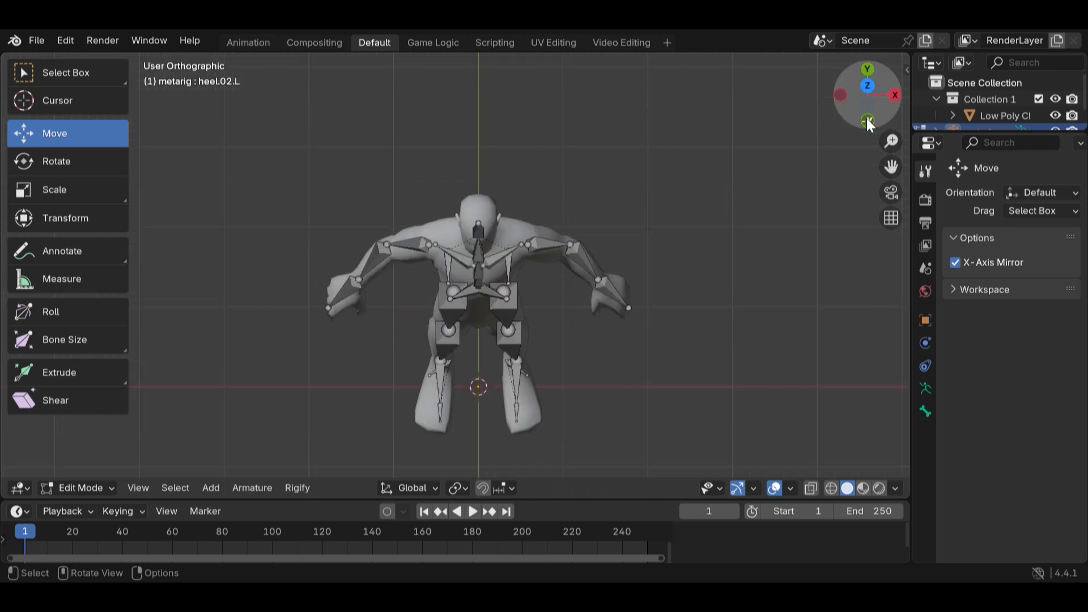
scroll(714, 229, down, 3)
scroll(668, 281, down, 2)
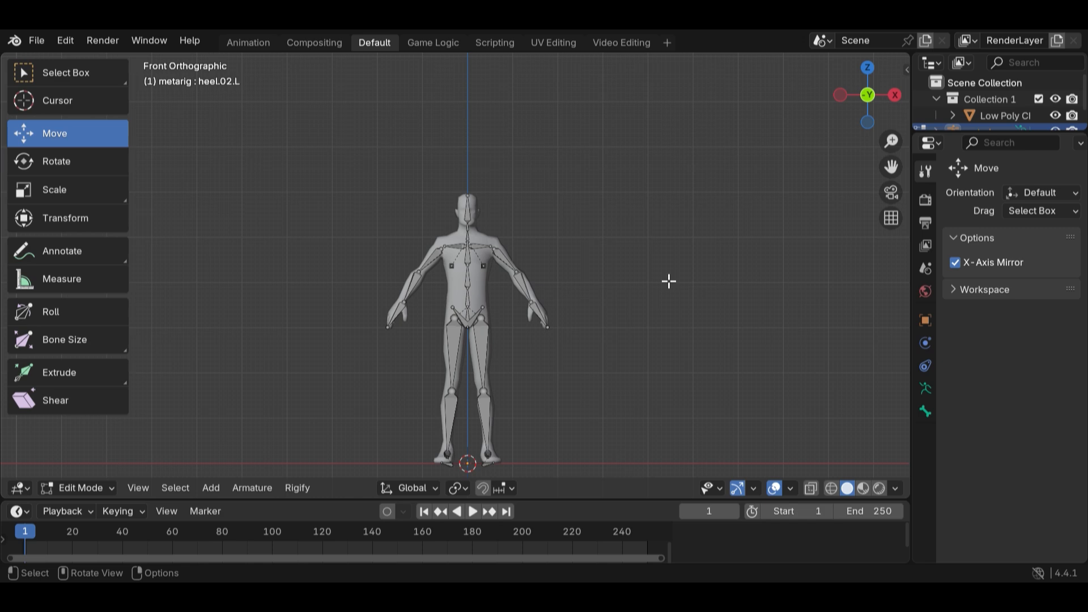
middle_drag(645, 318, 645, 317)
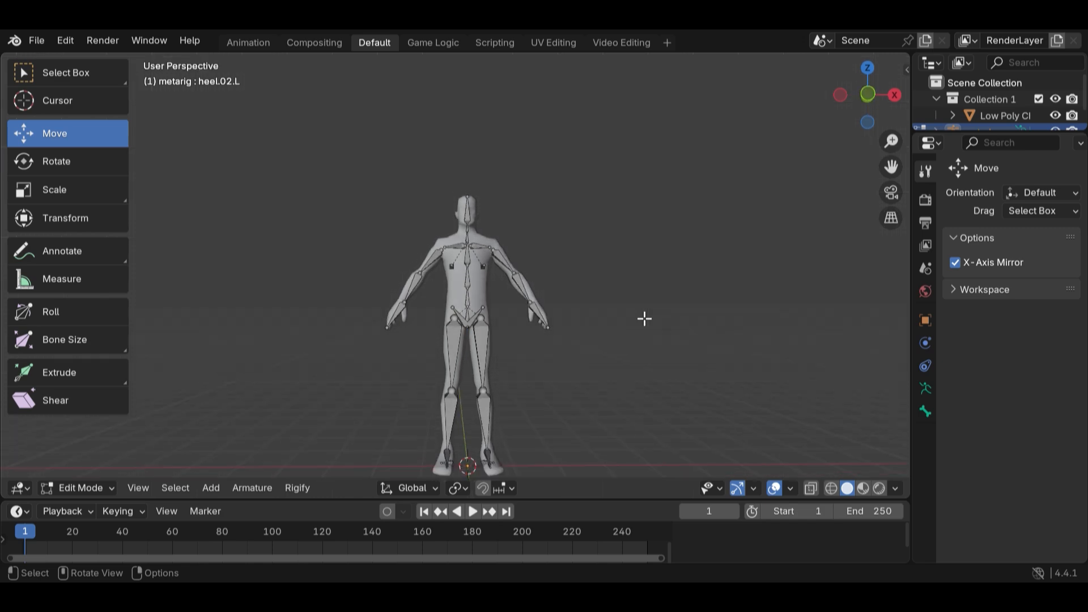
click(868, 95)
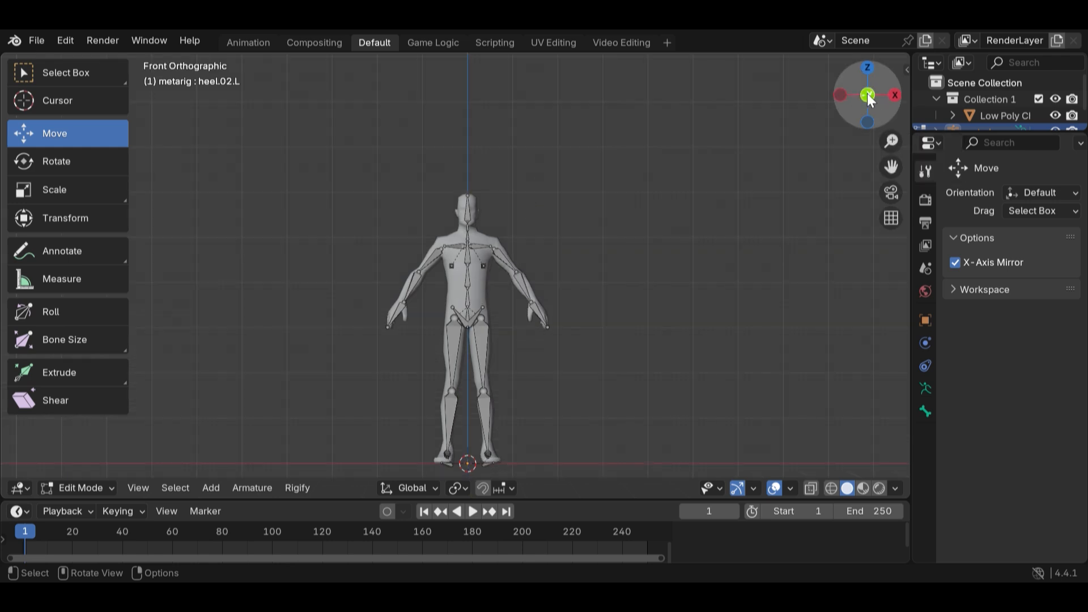
middle_drag(649, 260, 648, 257)
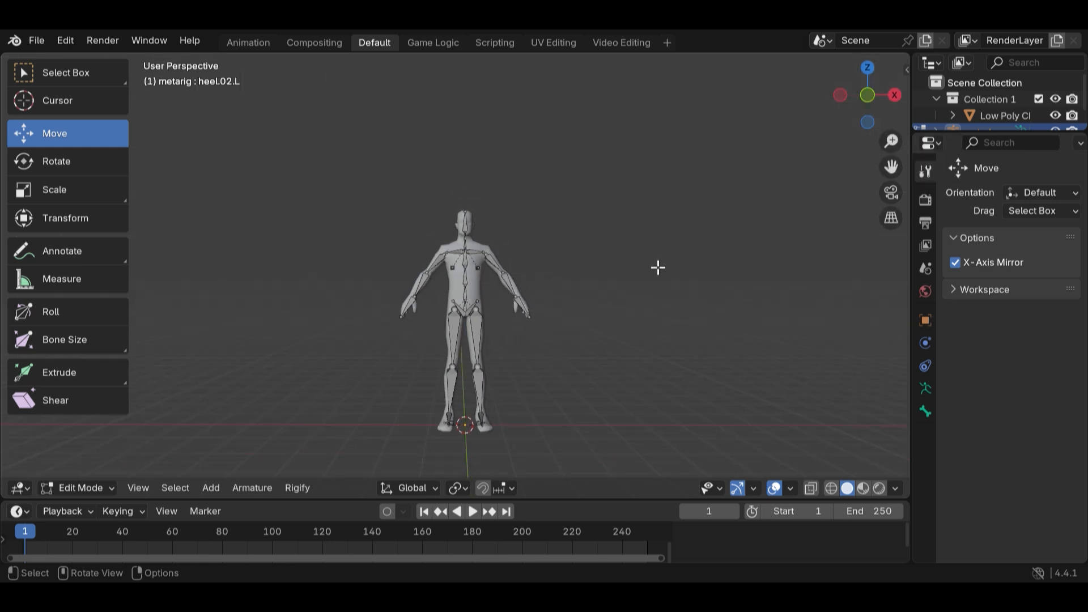
click(867, 96)
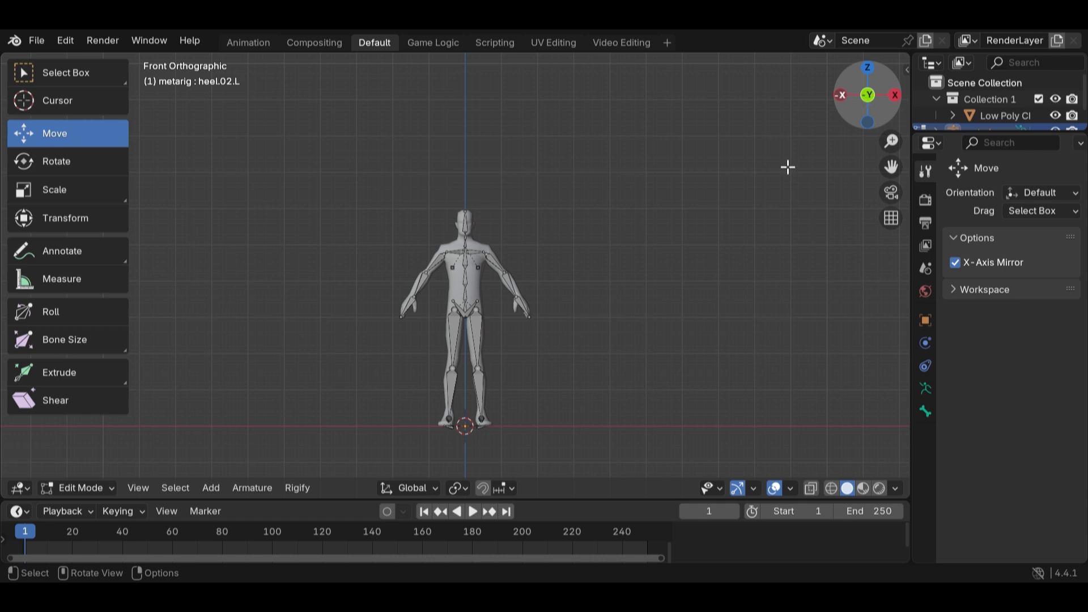
click(103, 488)
click(121, 434)
click(122, 434)
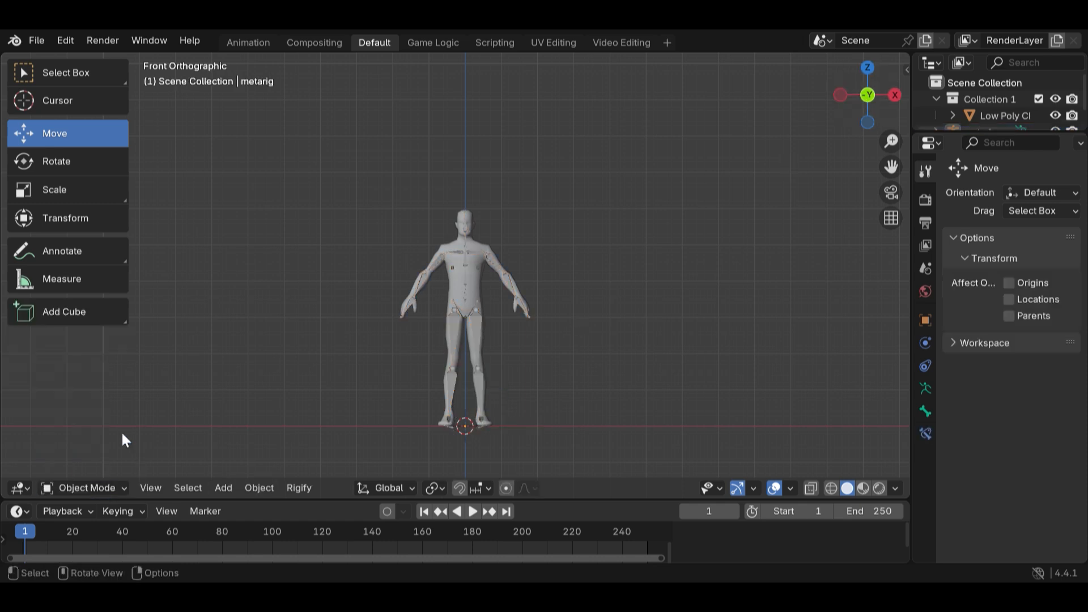
click(116, 488)
click(125, 439)
Select the meta-rig and generate the Rigify control rig from its armature properties.
click(472, 309)
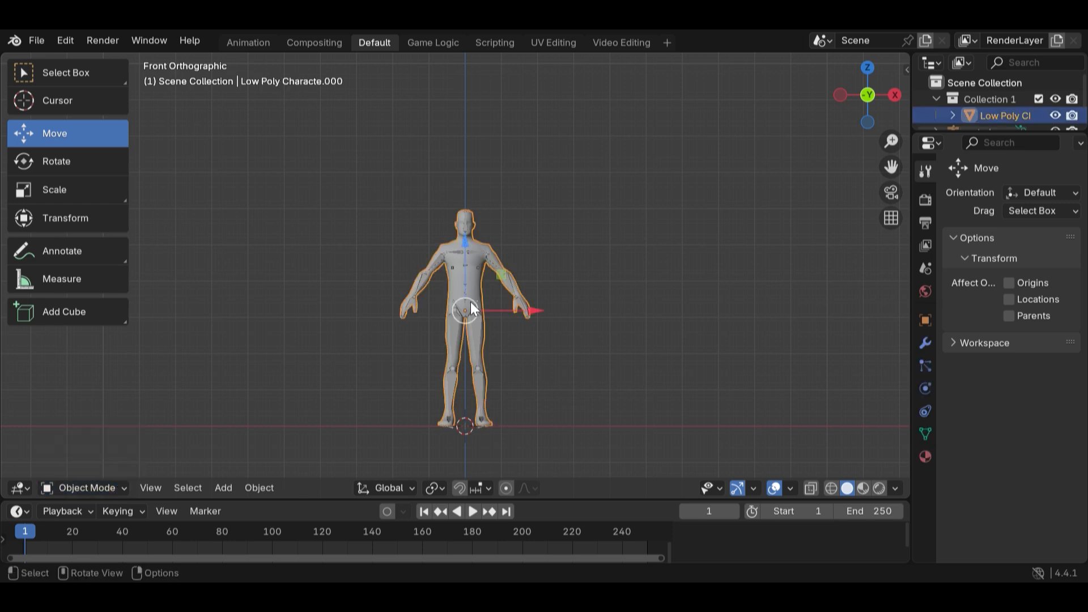
click(472, 320)
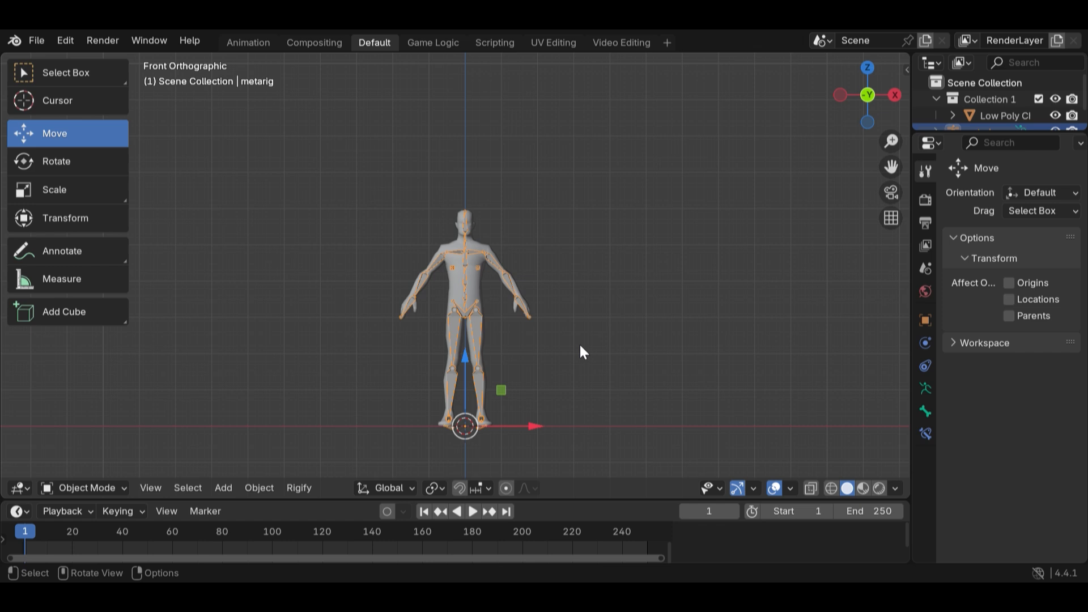
click(925, 388)
scroll(1002, 469, down, 1)
scroll(1001, 466, down, 8)
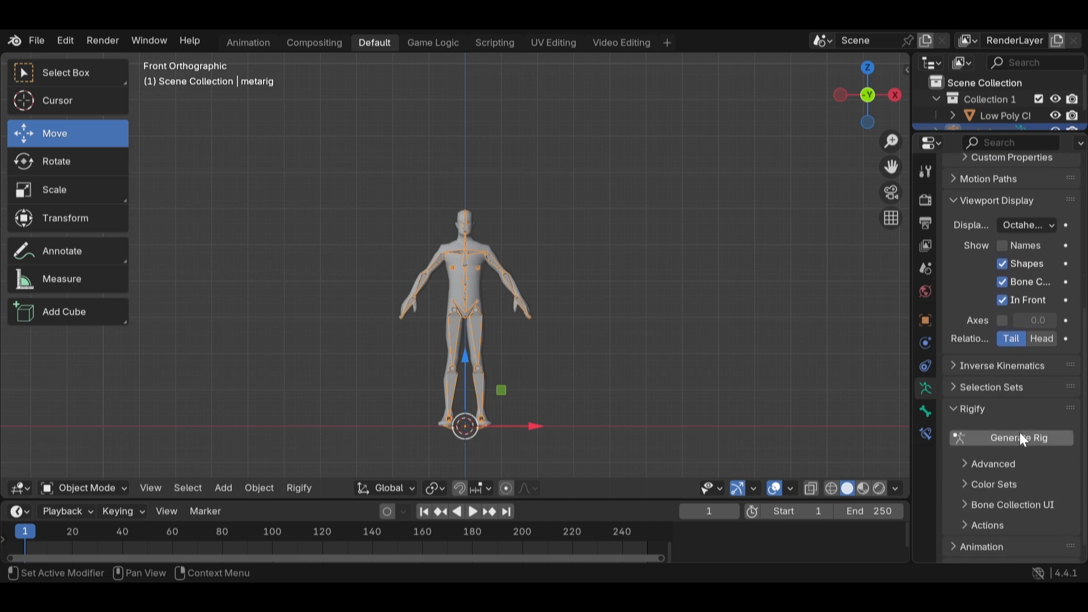
click(1018, 438)
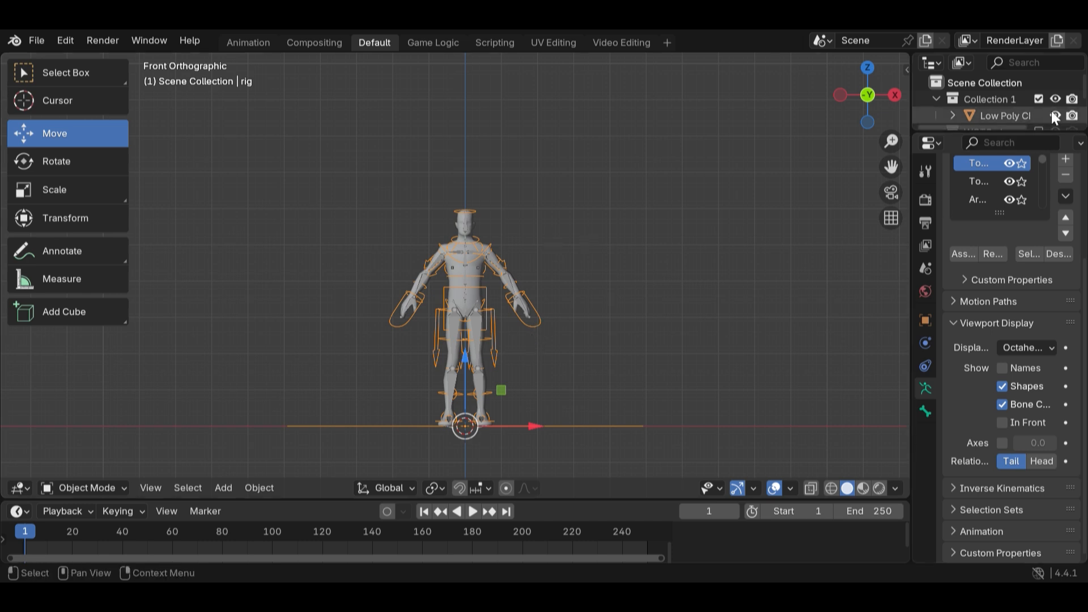
Enlarge the Outliner and change its restriction toggles to show Disable in Viewports instead of Disable in Renders.
drag(1023, 131, 1019, 209)
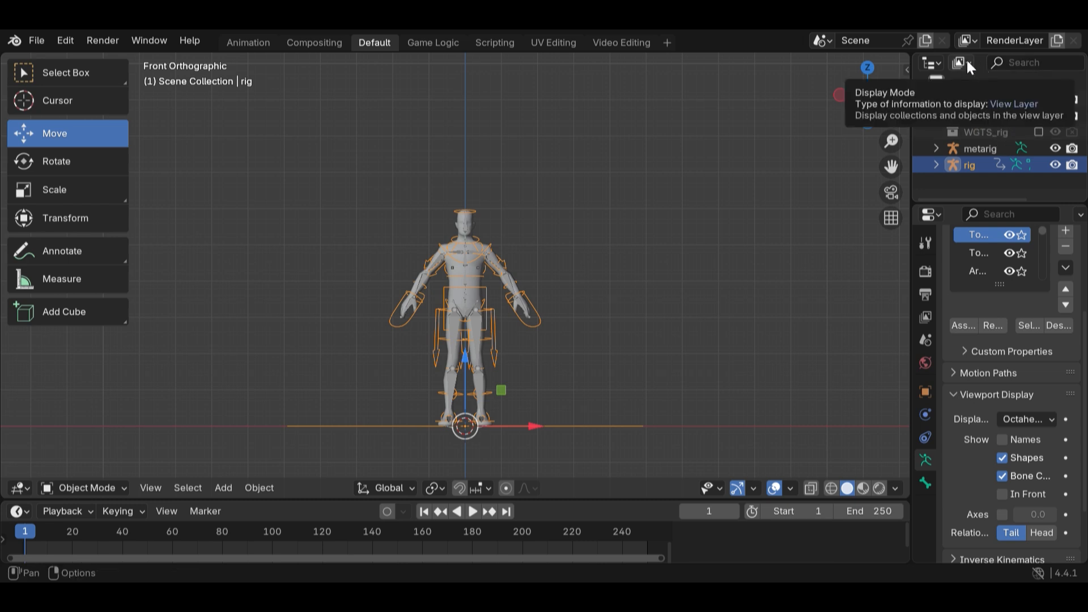
drag(911, 146, 842, 145)
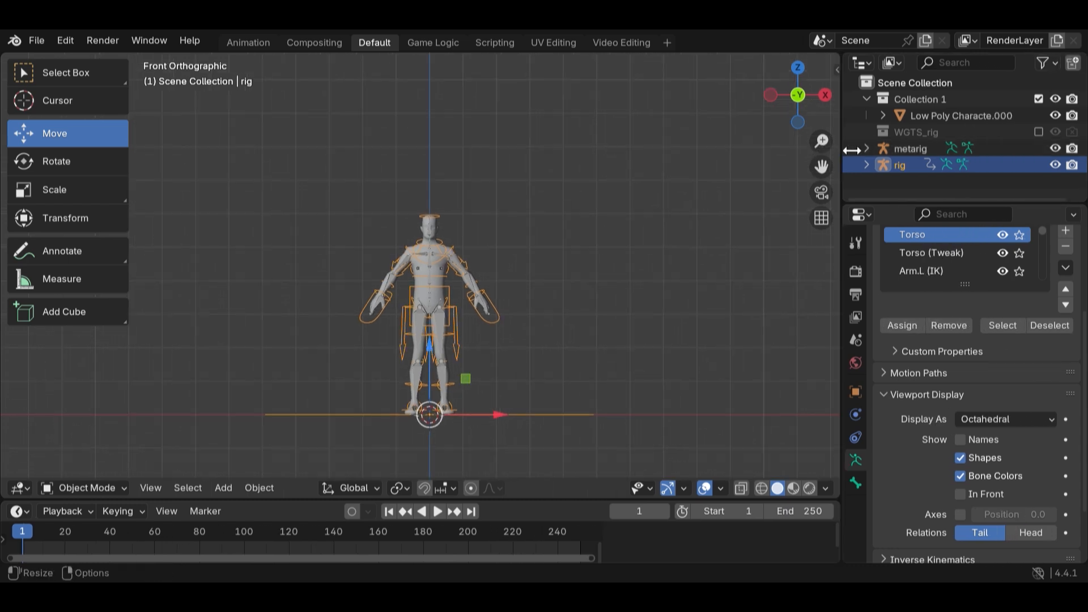
click(1048, 61)
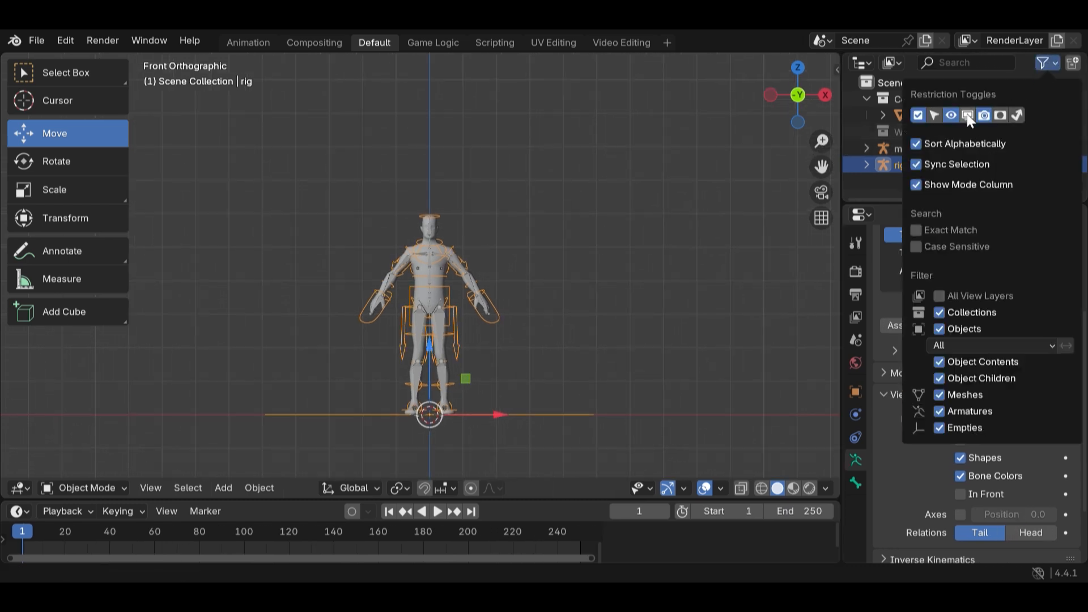
click(1045, 60)
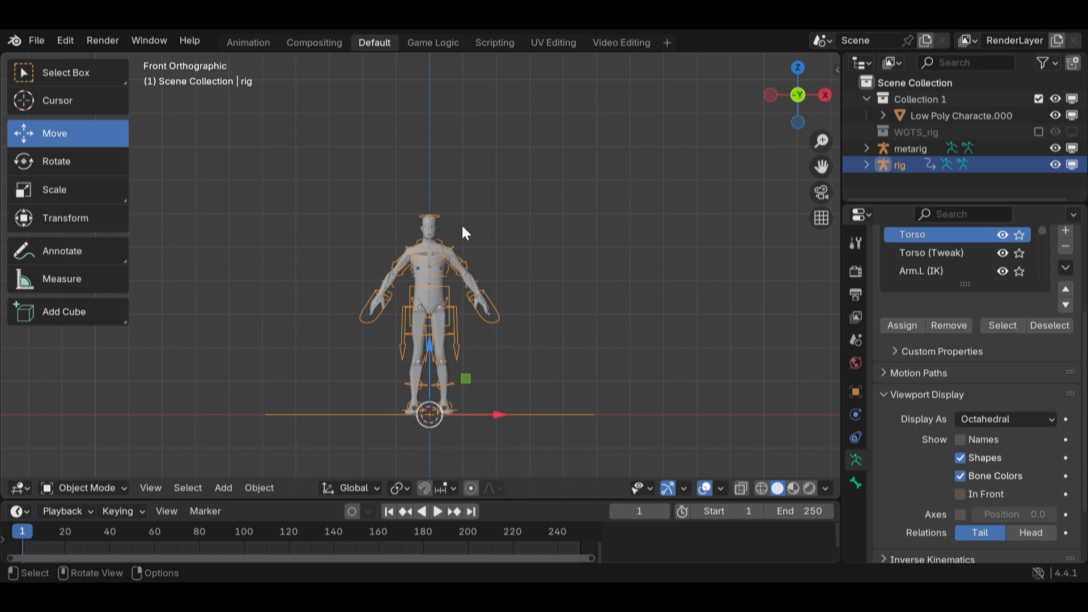
Select the character mesh, then add the meta-rig and the generated rig to the selection with the rig active.
click(431, 225)
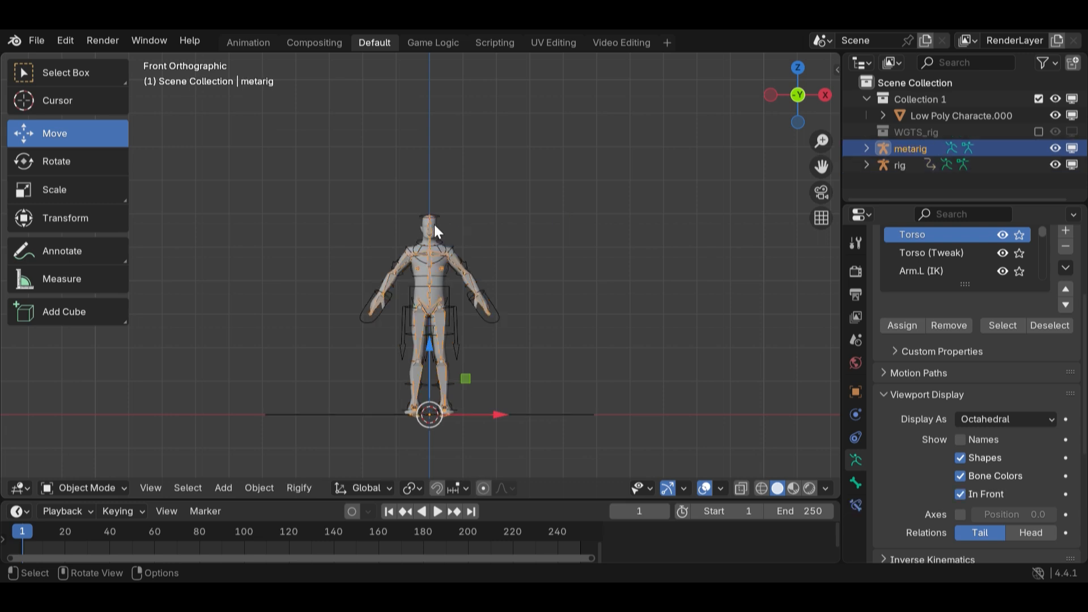
click(434, 225)
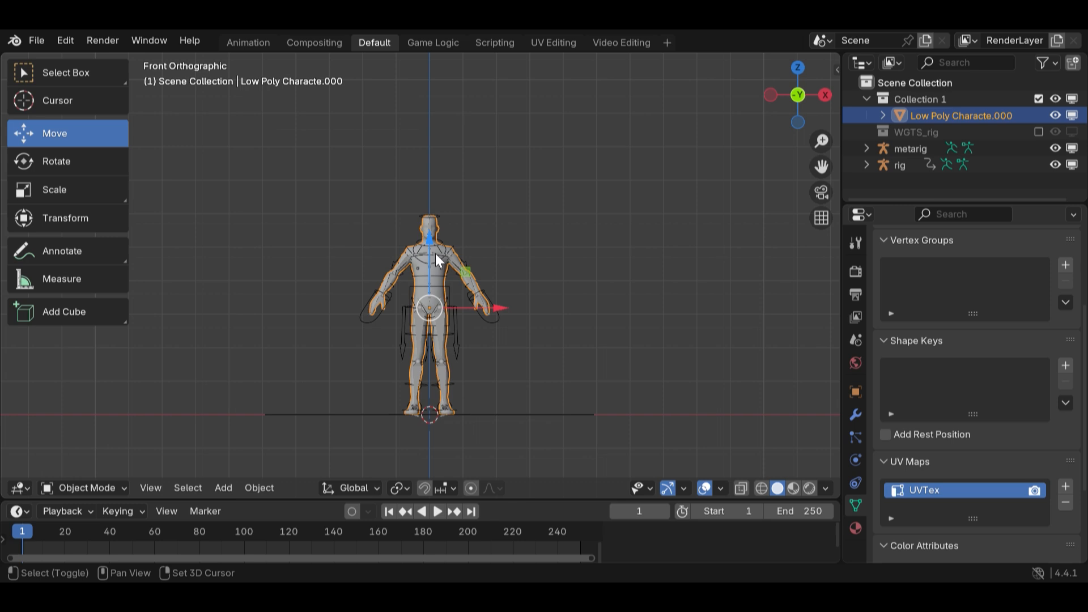
shift+click(435, 253)
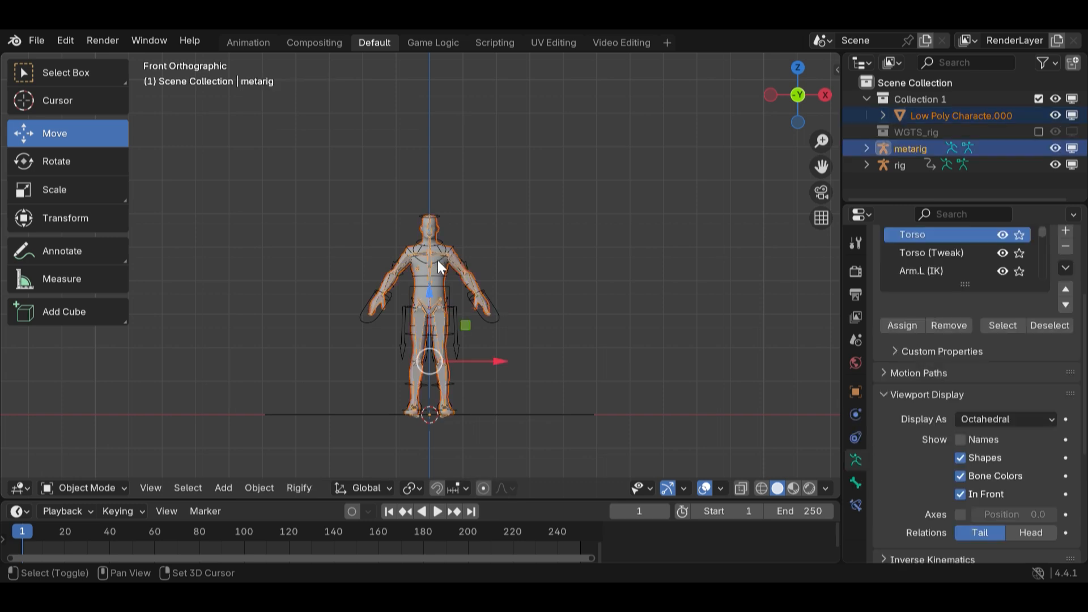
shift+click(437, 260)
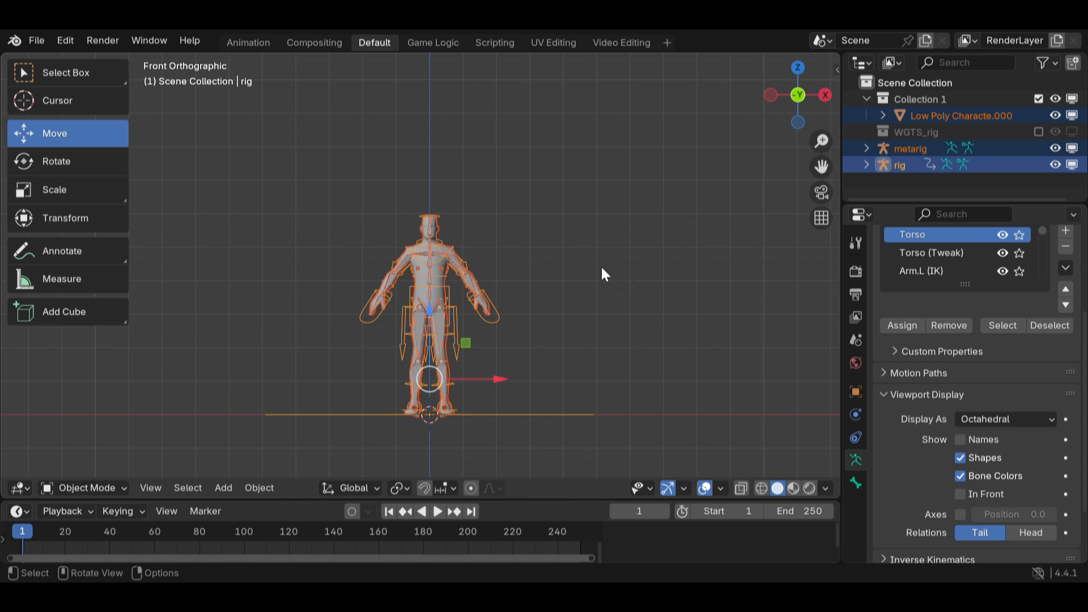
Try to parent the selected mesh and meta-rig to the generated rig with automatic weights.
key(ctrl+p)
key(ctrl+p)
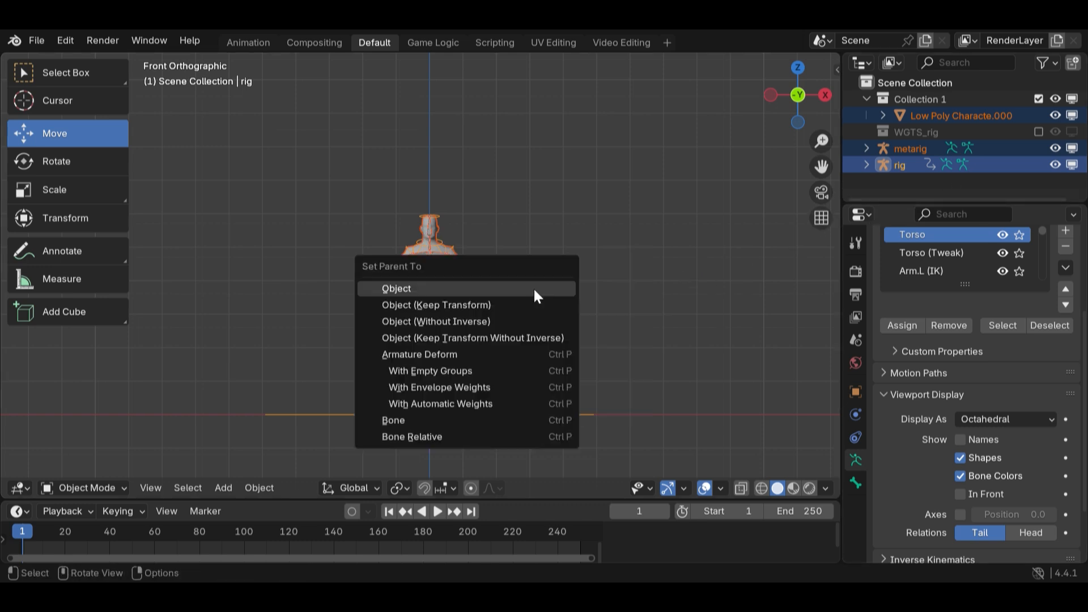
click(526, 404)
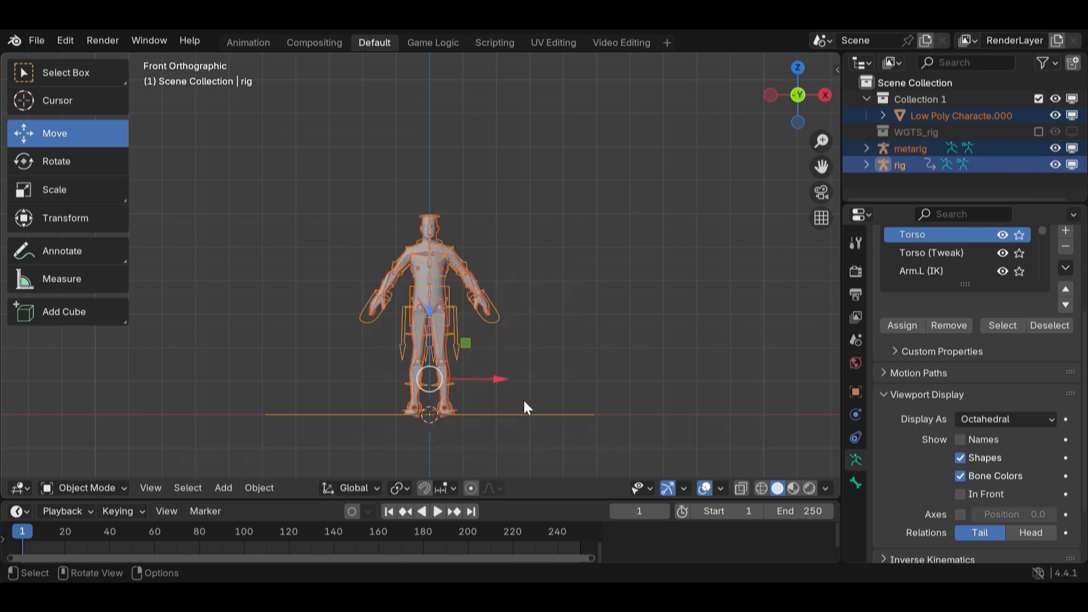
Disable the meta-rig in viewports, parent the character mesh to the generated rig with automatic weights, and deselect everything.
click(1072, 148)
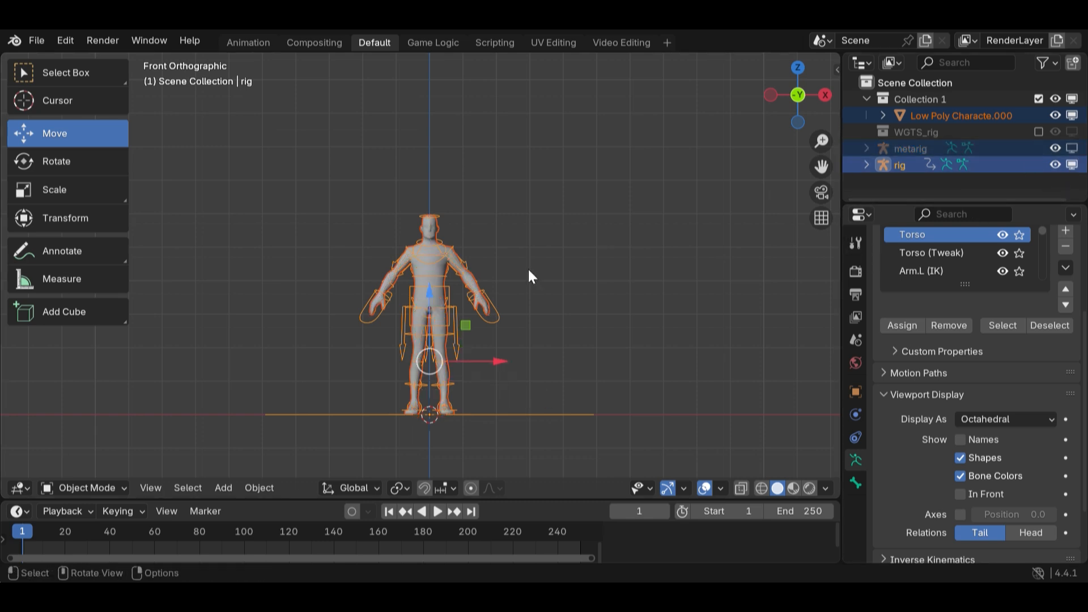
key(ctrl+p)
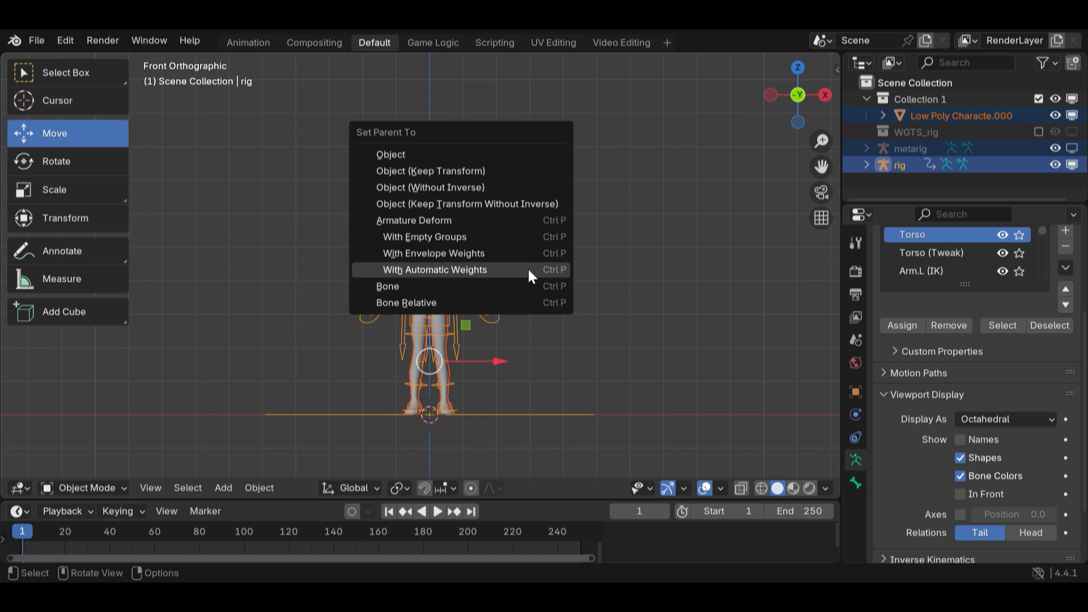
click(528, 270)
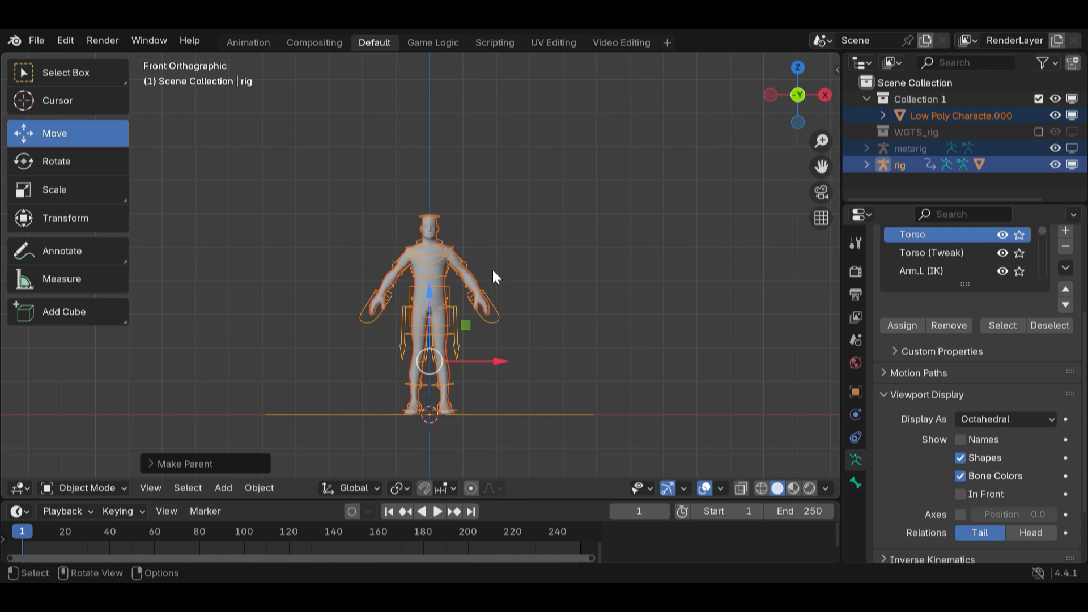
click(512, 286)
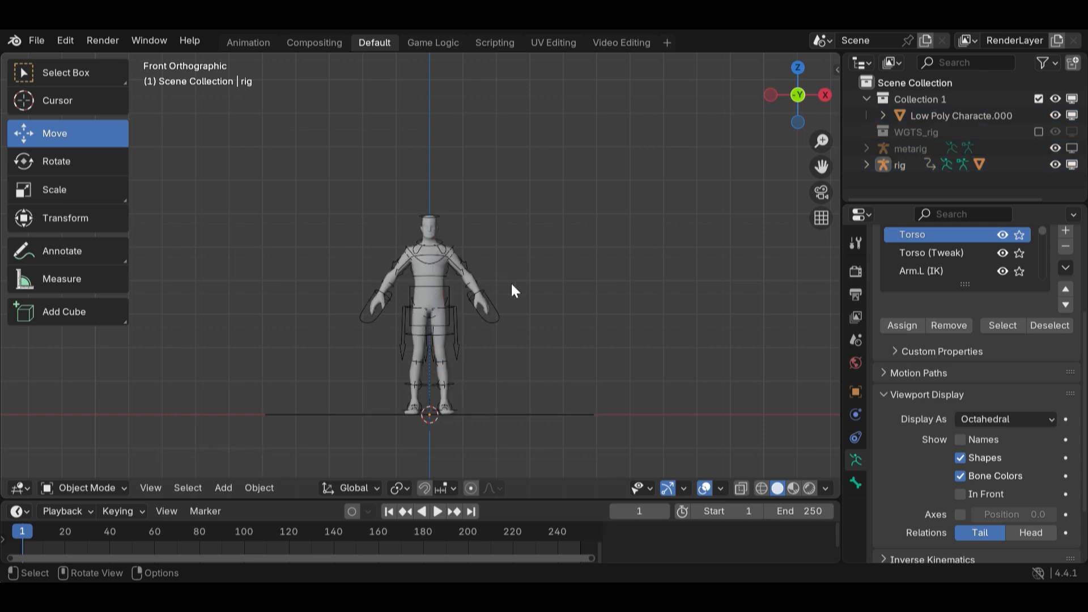
Select the generated rig and switch it from Object Mode to Pose Mode.
click(499, 323)
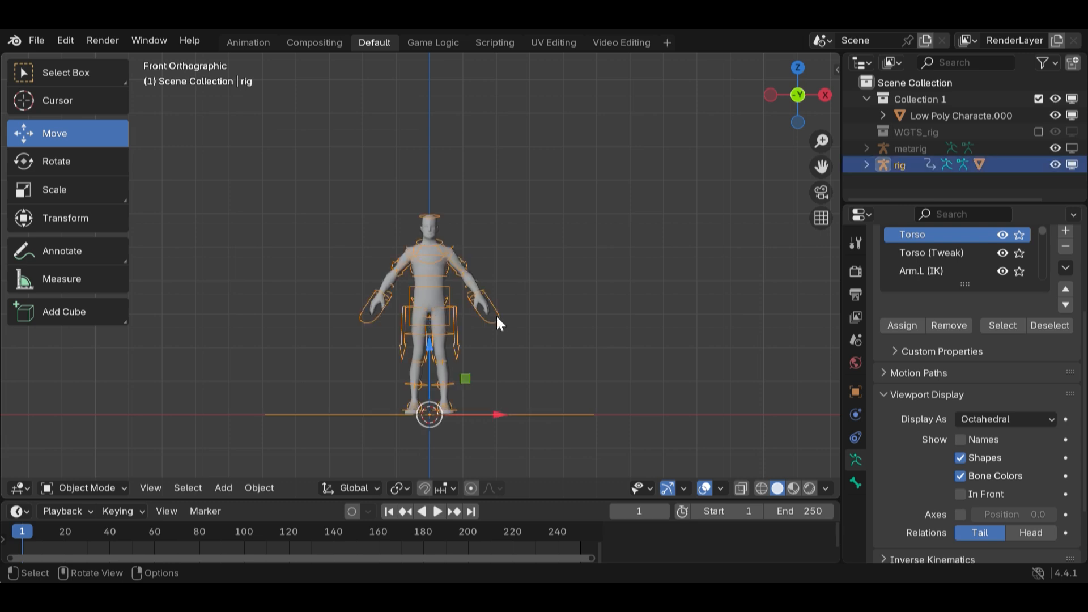
click(125, 490)
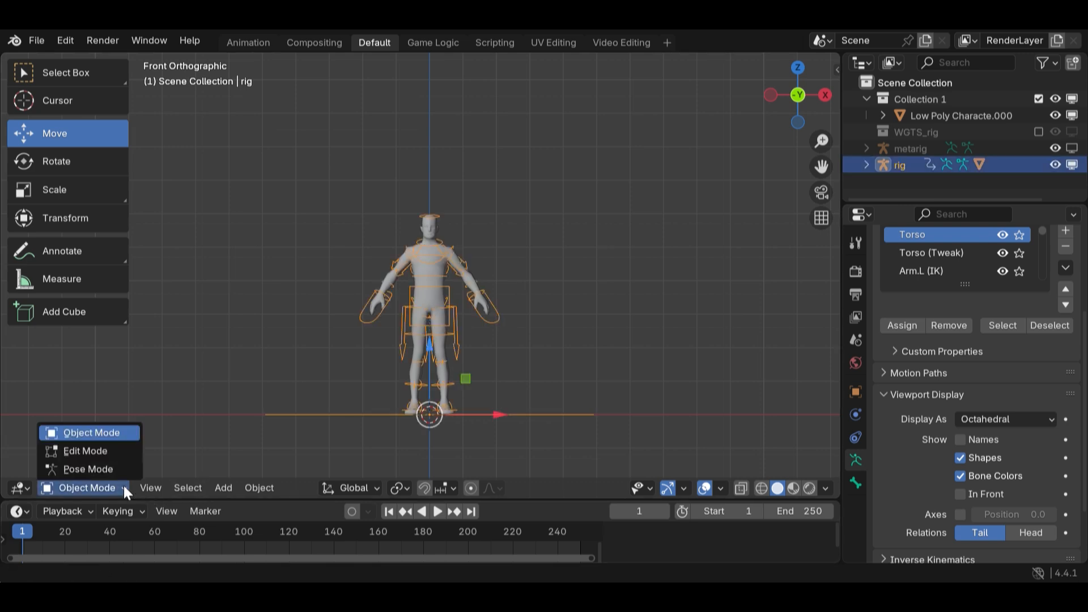
click(124, 470)
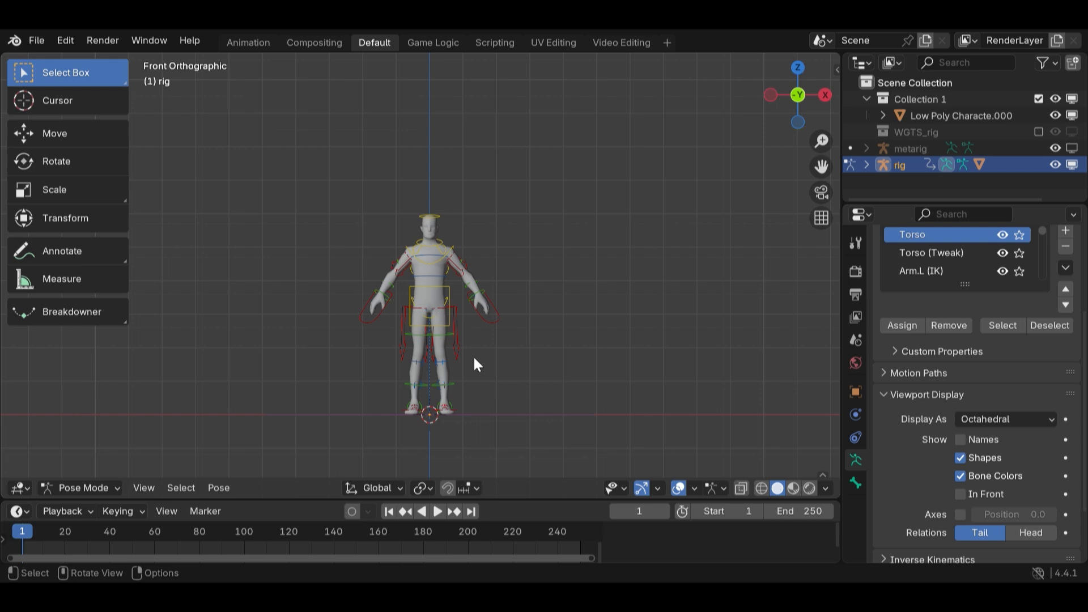
Rotate the left hand IK control outward by about 23 degrees in the front view.
click(498, 322)
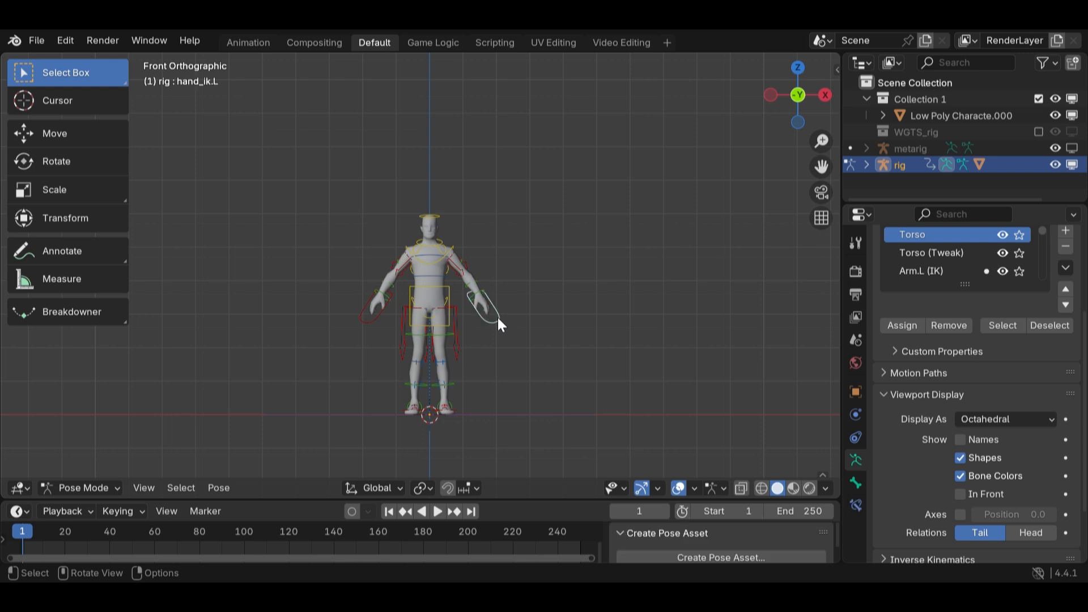
key(r)
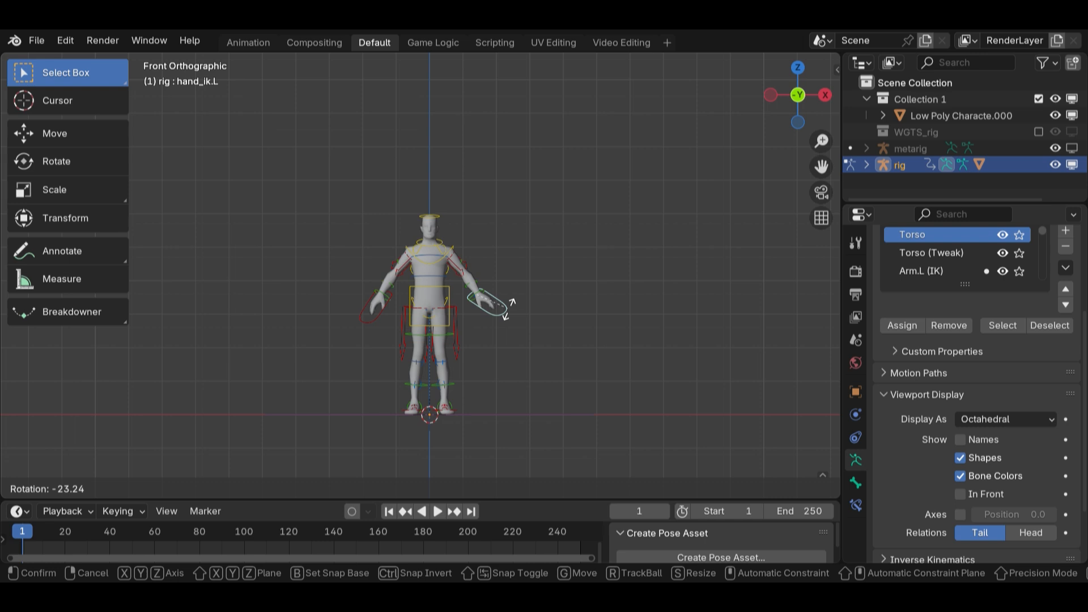
click(508, 307)
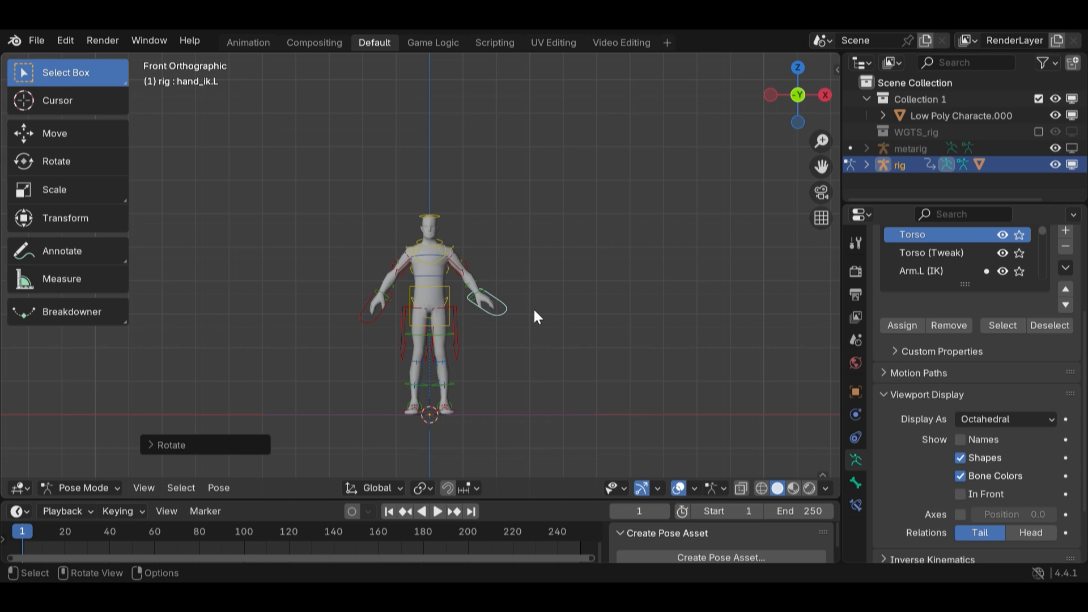
Show the rig layer settings in the viewport sidebar and hide the FK and Tweak layers of both arms.
key(n)
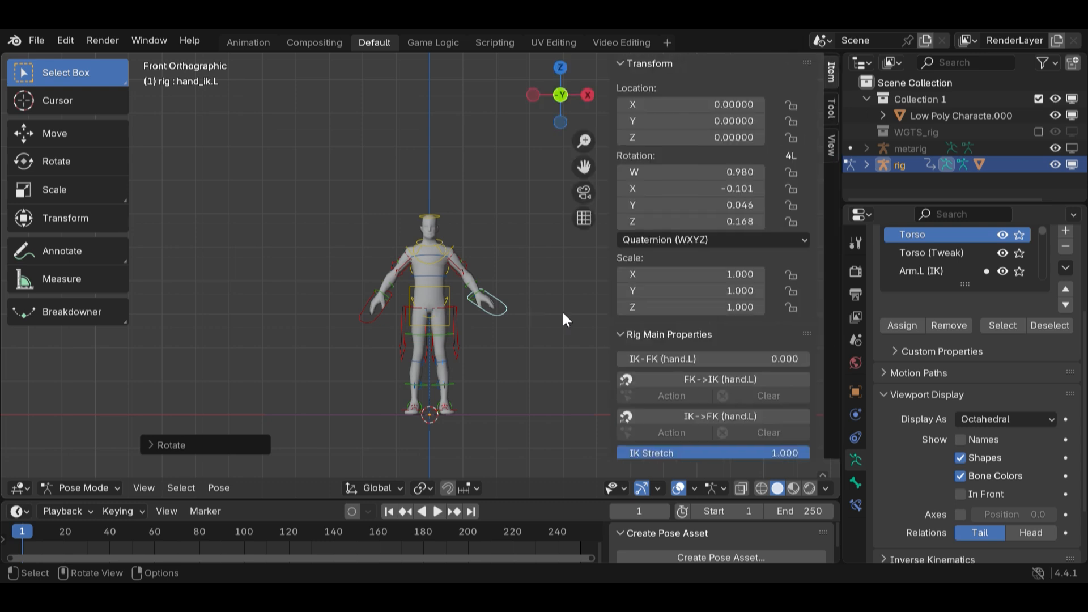
scroll(736, 336, down, 2)
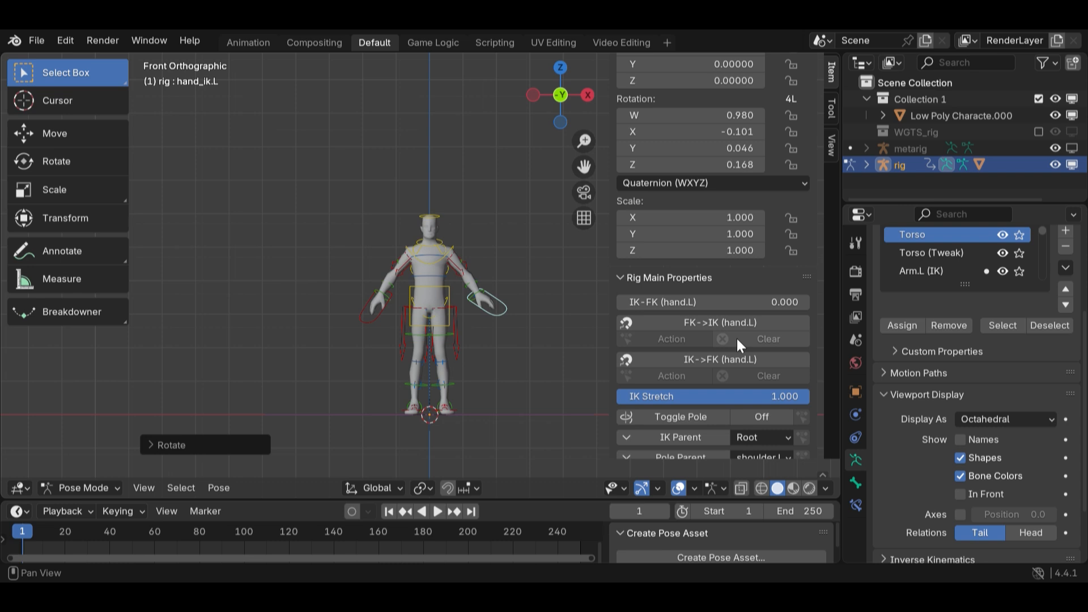
scroll(737, 338, down, 3)
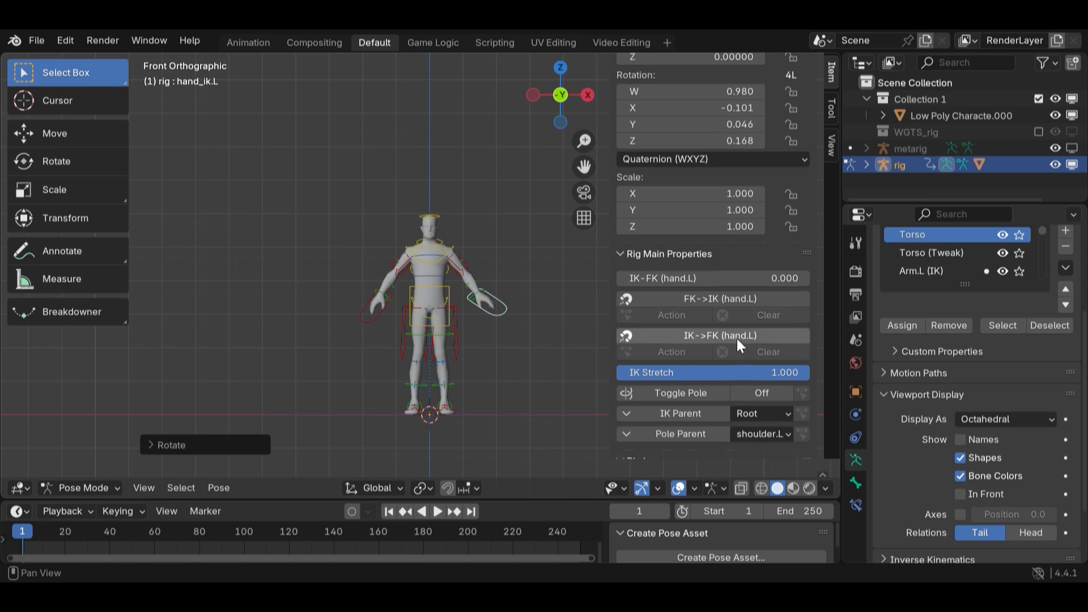
scroll(736, 338, down, 3)
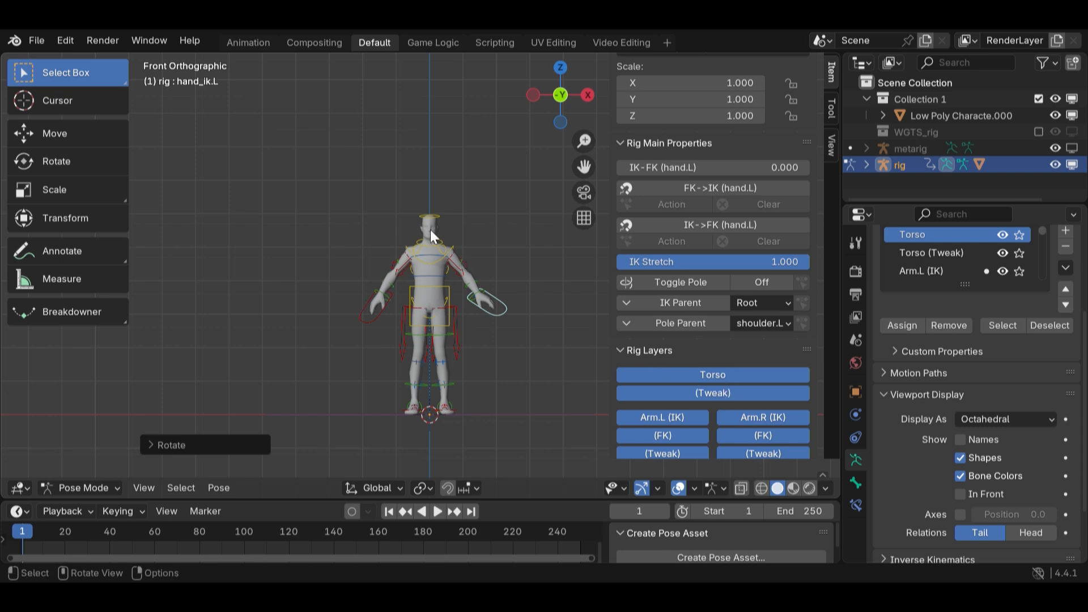
scroll(682, 396, down, 4)
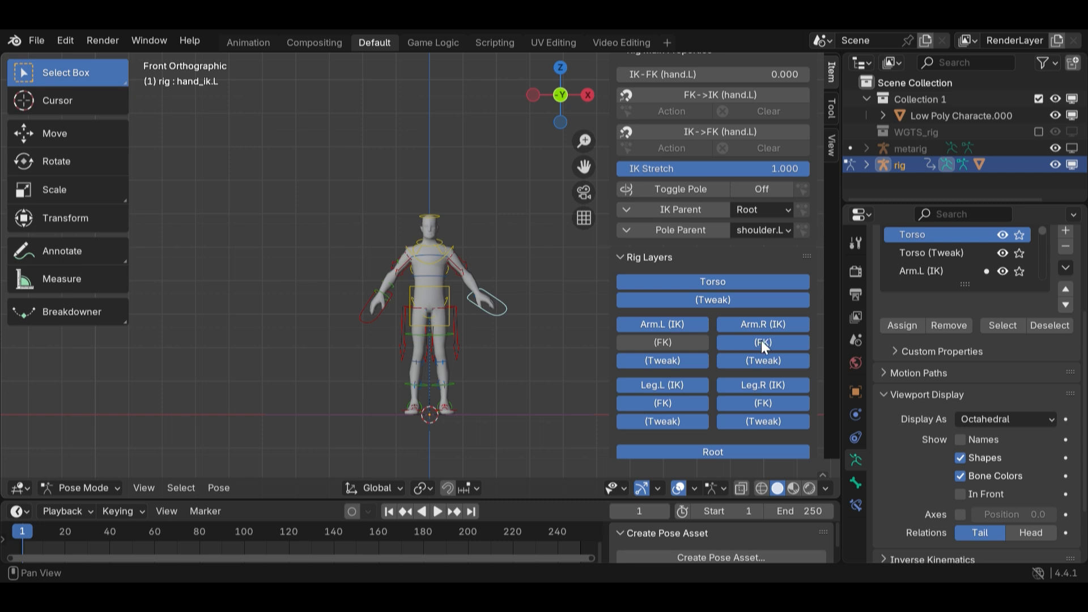
click(758, 361)
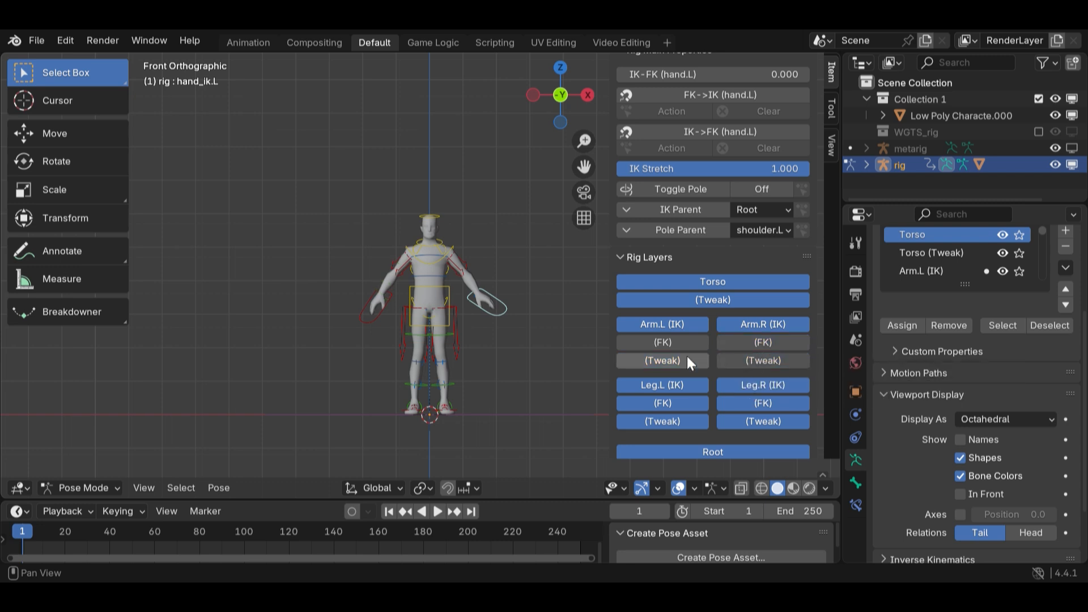
Hide the IK and Tweak rig layers of both legs, keeping their FK layers visible.
scroll(702, 368, down, 1)
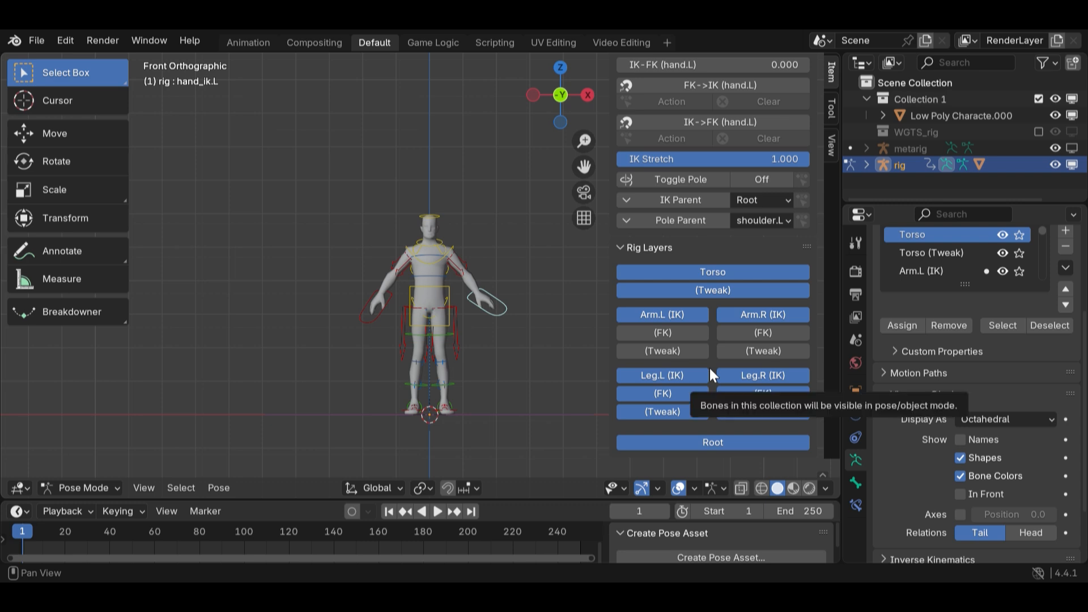
click(679, 376)
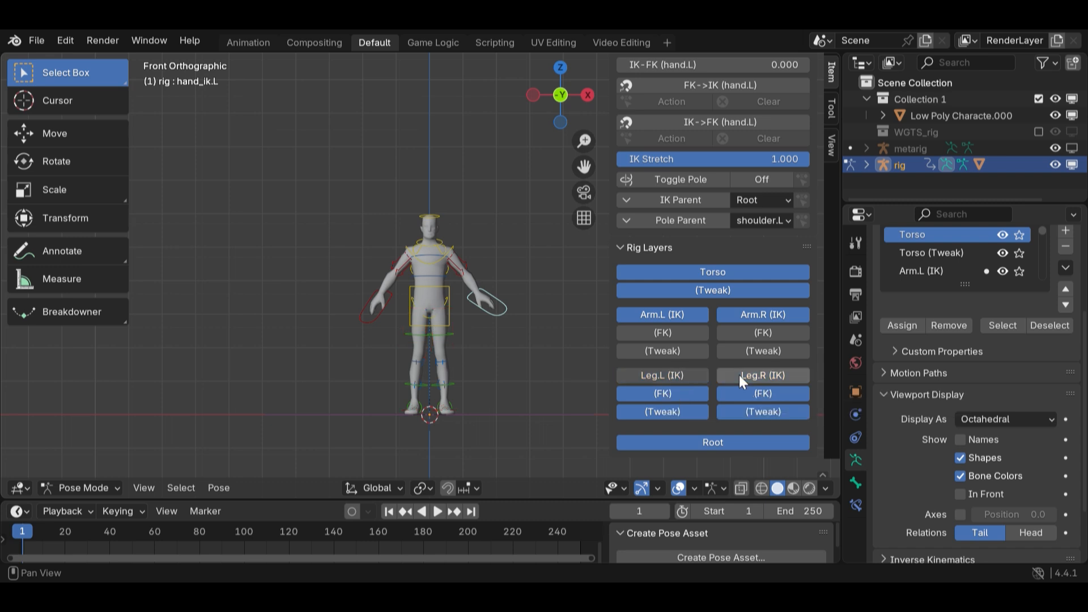
click(739, 376)
click(746, 414)
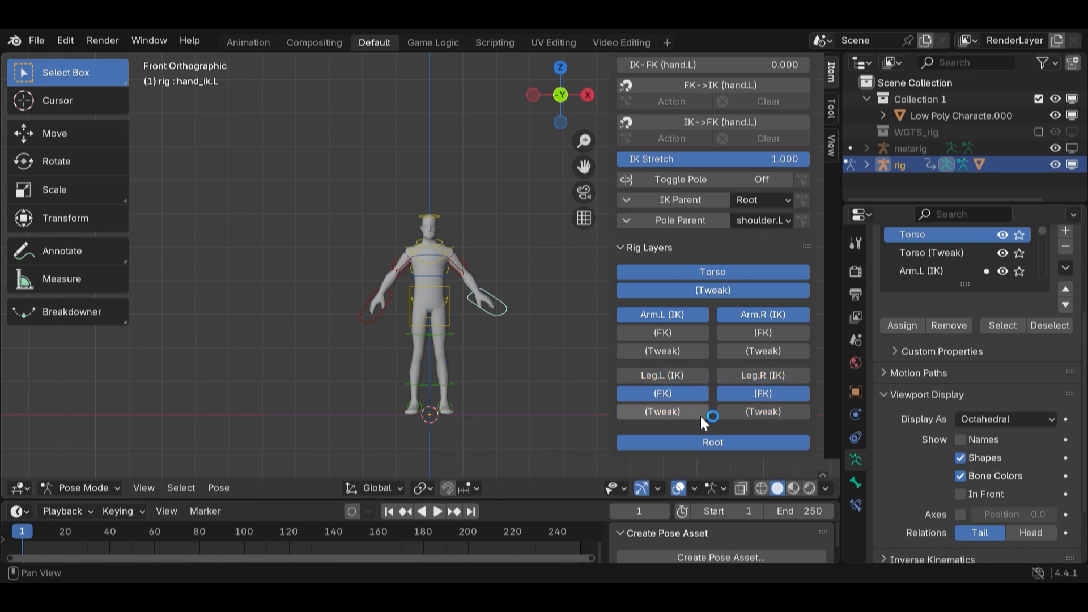
click(701, 413)
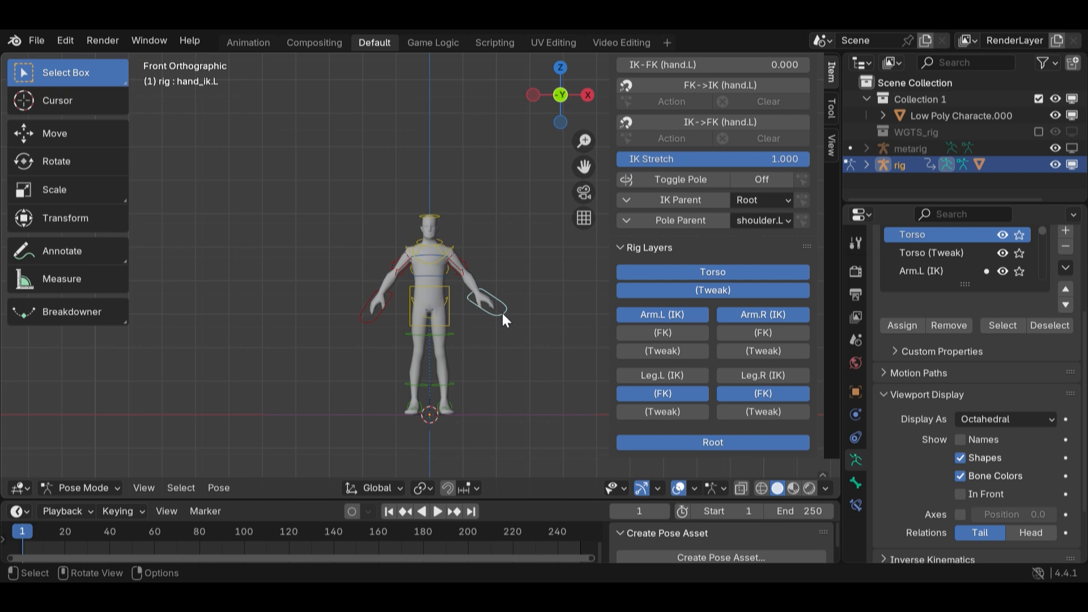
Try moving the left hand IK control outward, leave it slightly raised, and set its IK Stretch to 0.
key(g)
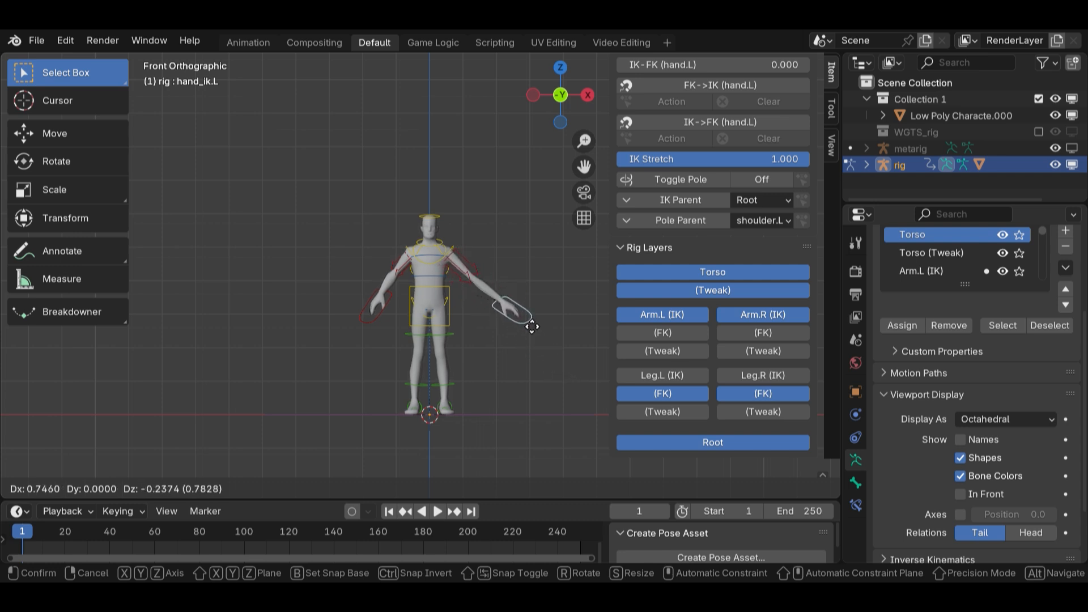
click(504, 312)
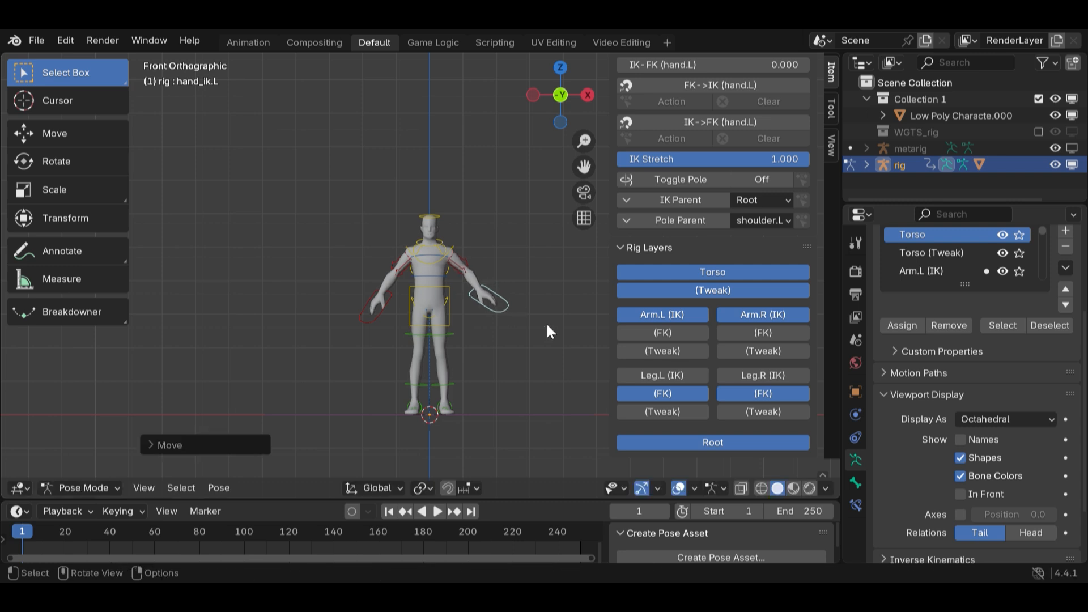
scroll(707, 199, up, 2)
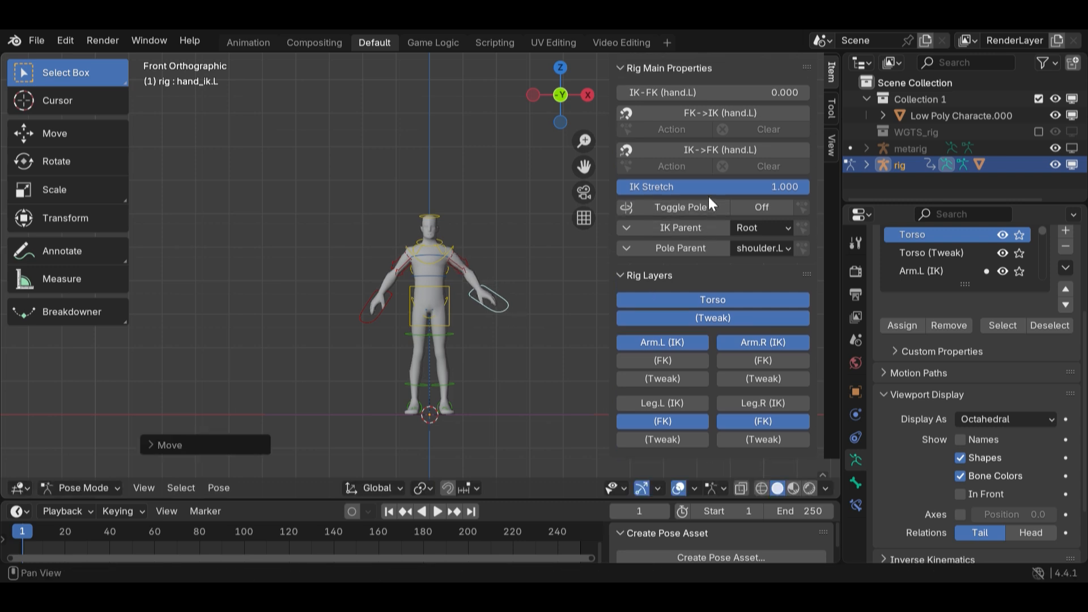
click(793, 193)
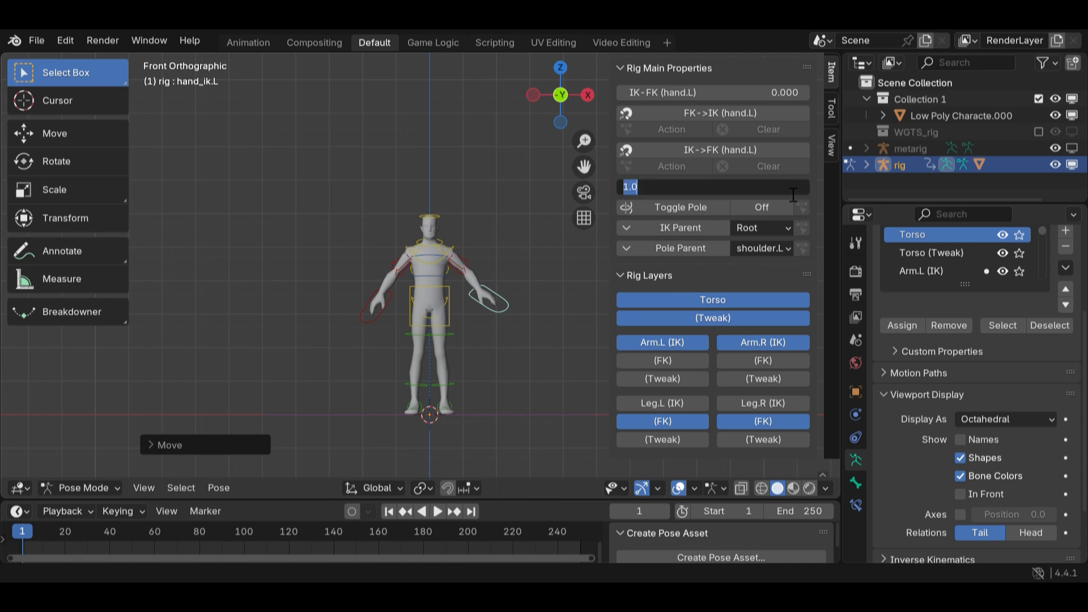
text(0)
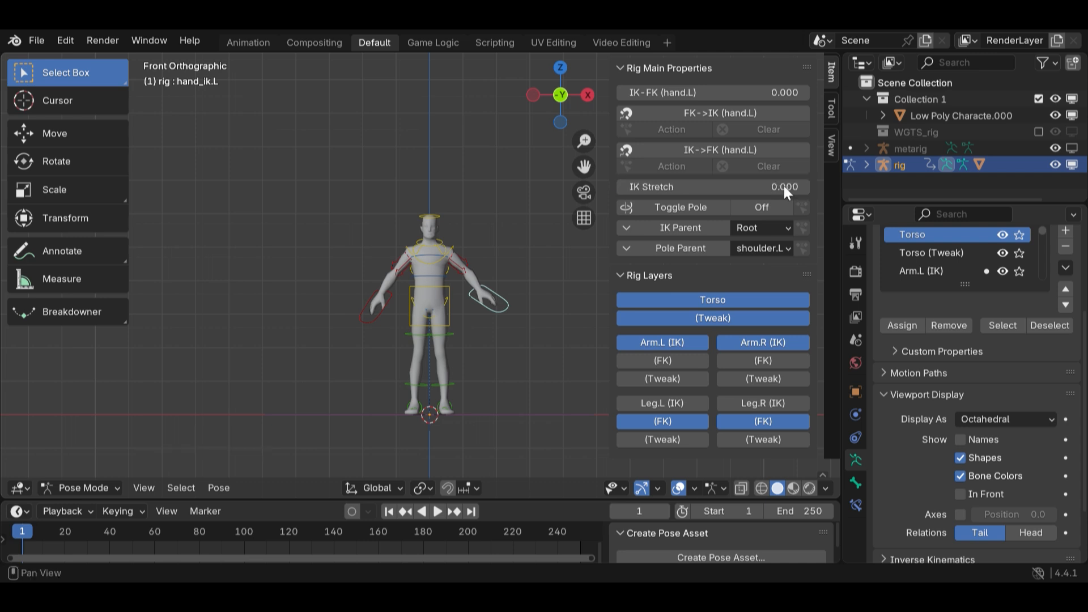
key(Return)
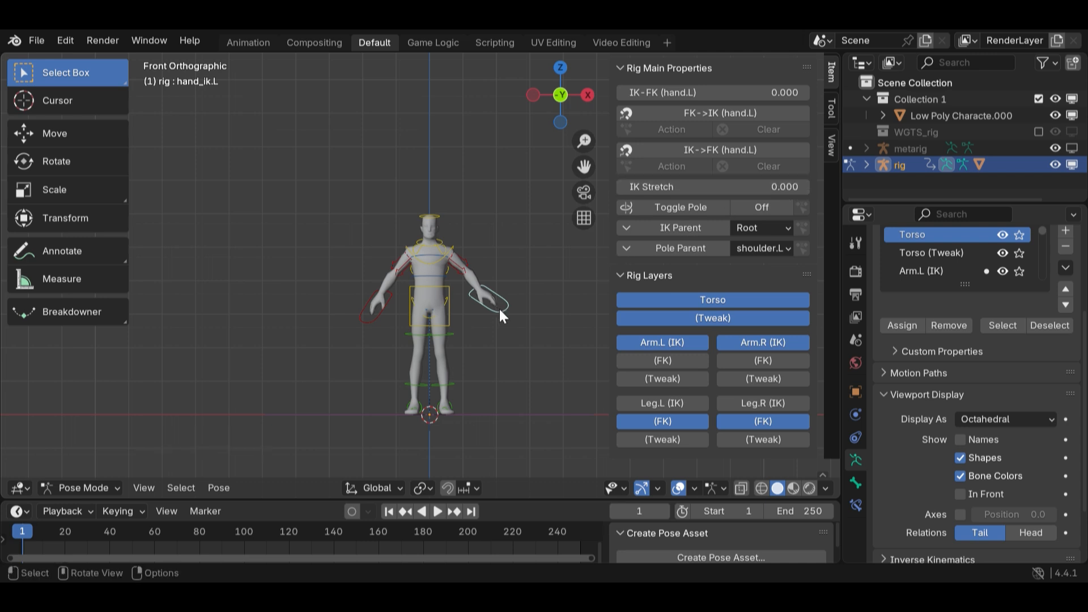
Test the left arm without IK stretching by moving the hand IK control away, and place it slightly further outward.
key(g)
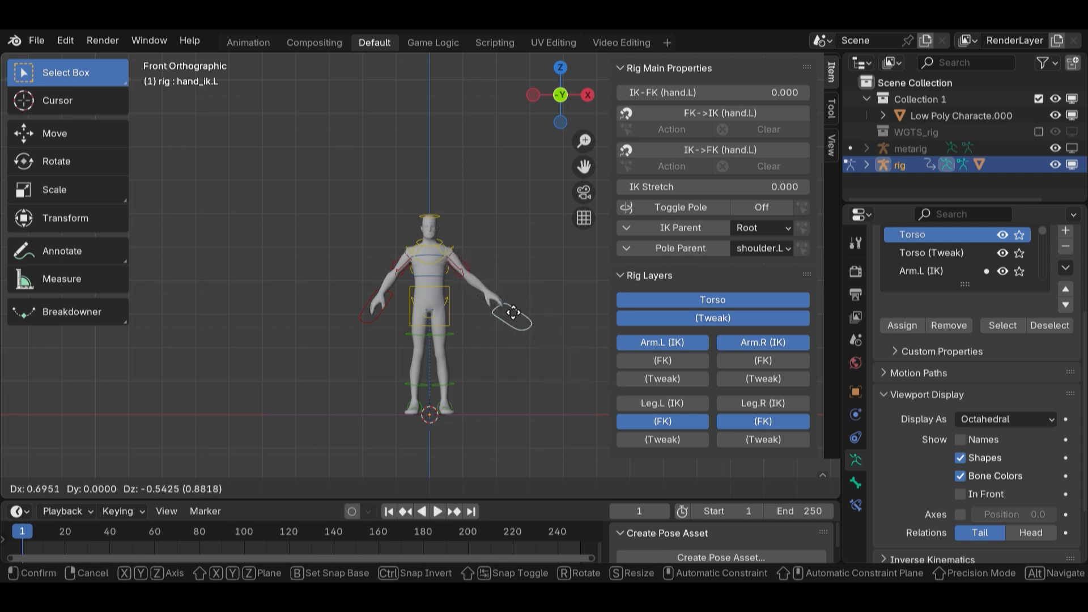
click(506, 305)
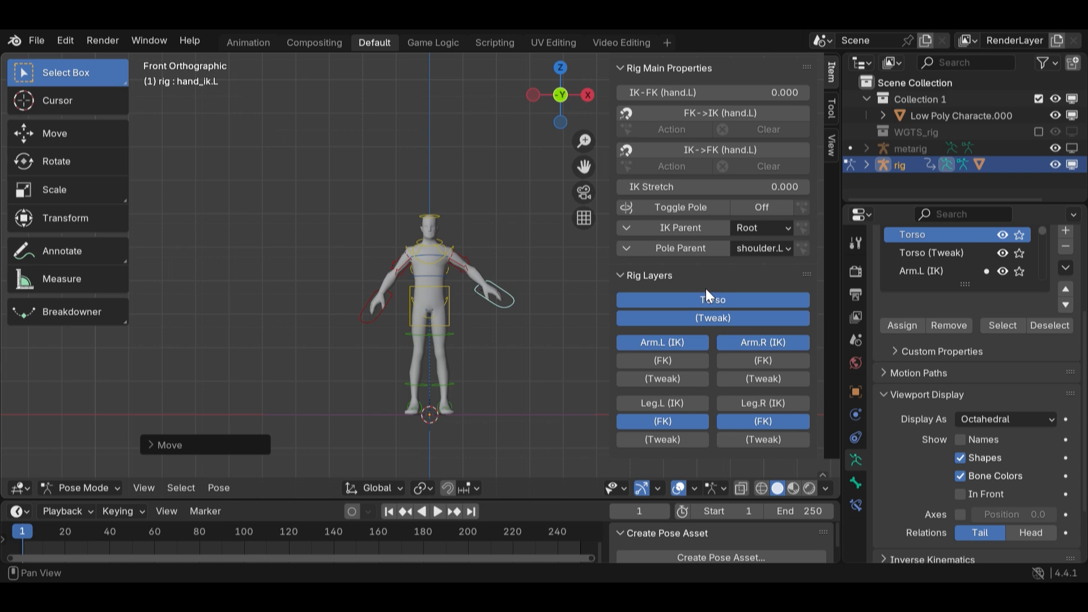
scroll(722, 270, up, 5)
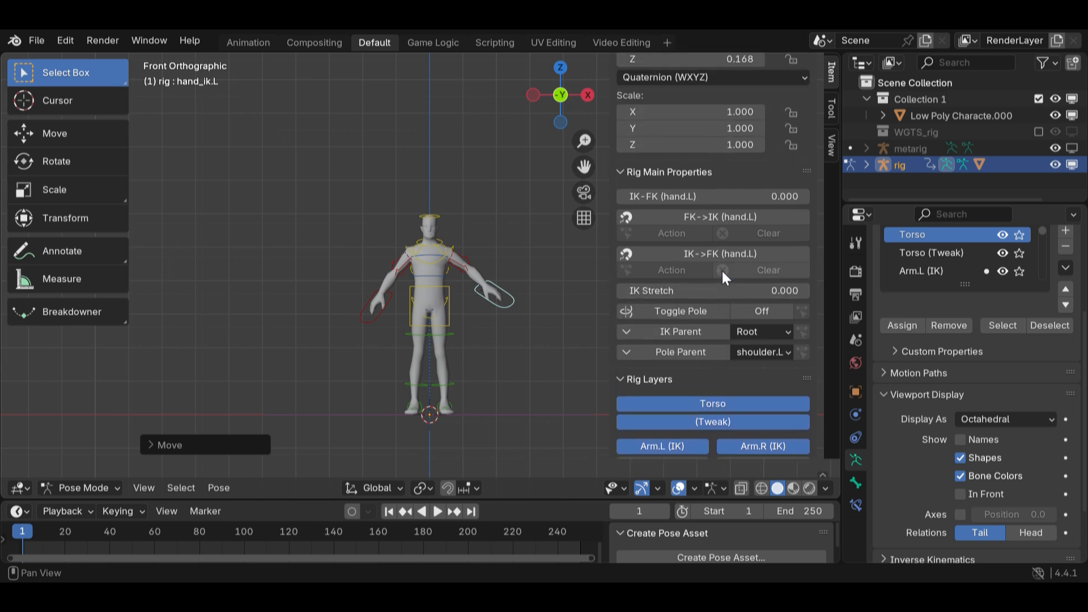
Rotate the right hand IK control by about 25° in the front view so the hand tilts outward from the body.
scroll(722, 271, up, 1)
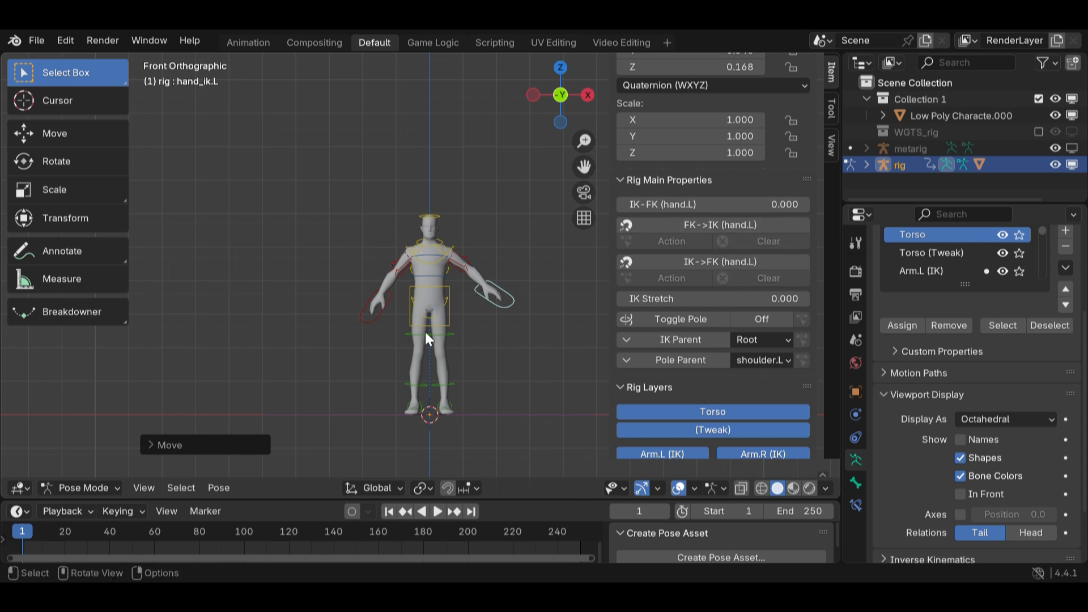
click(374, 320)
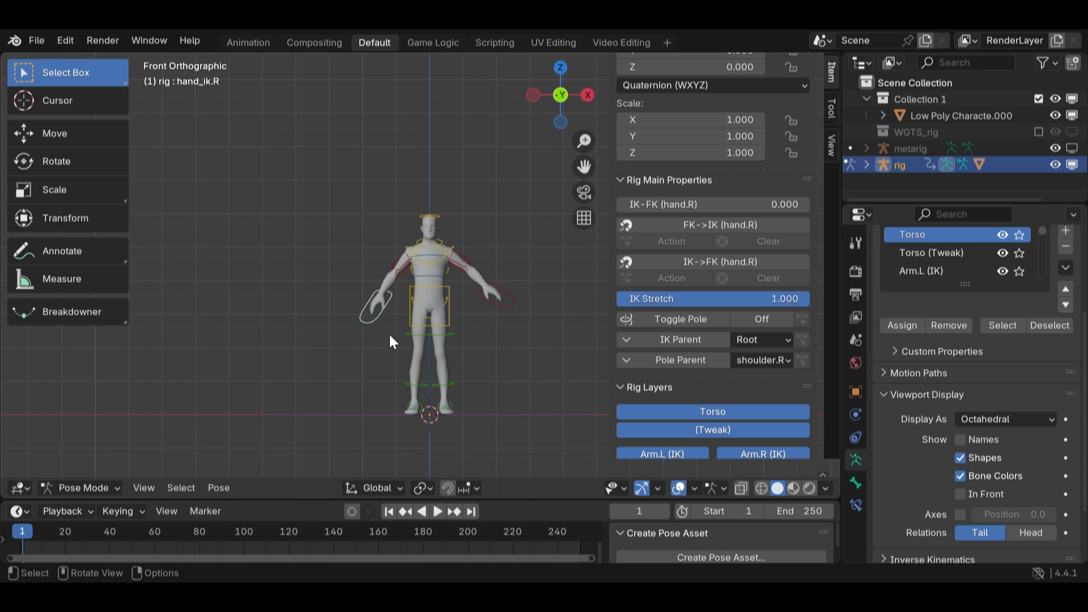
key(g)
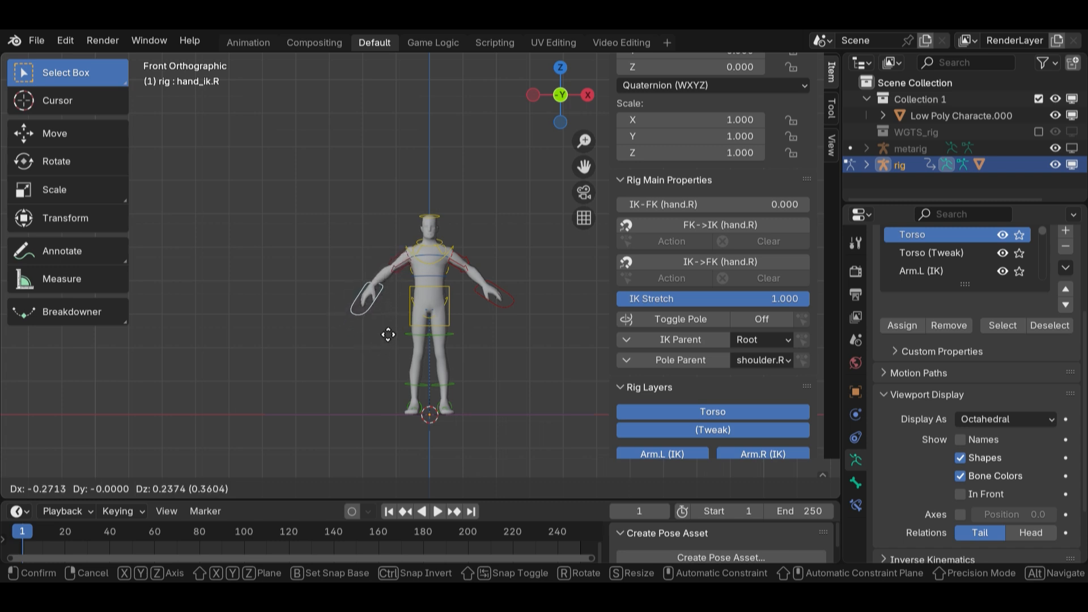
key(r)
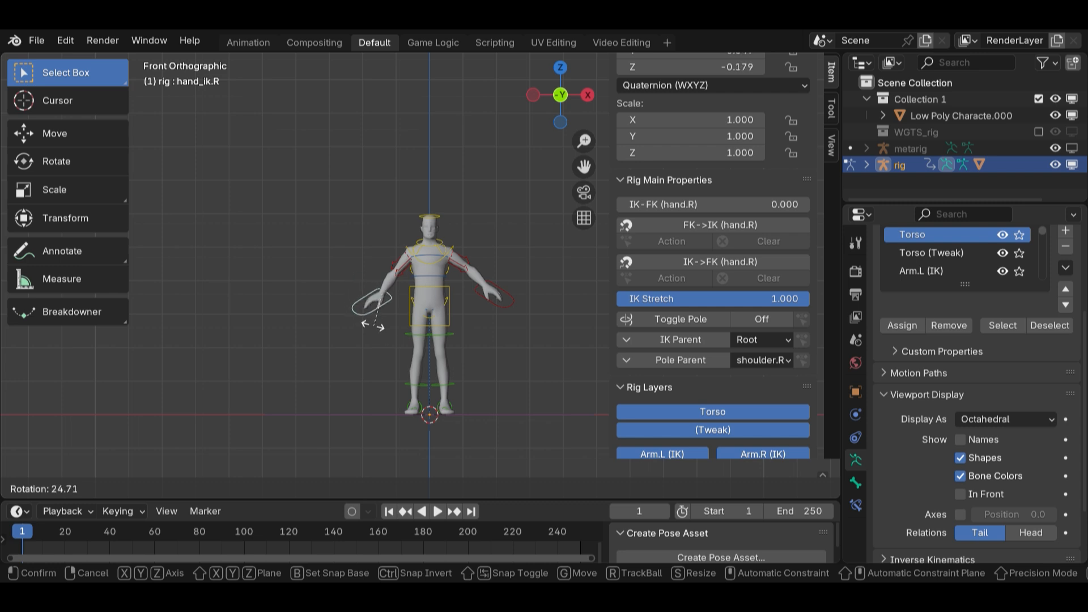
click(370, 334)
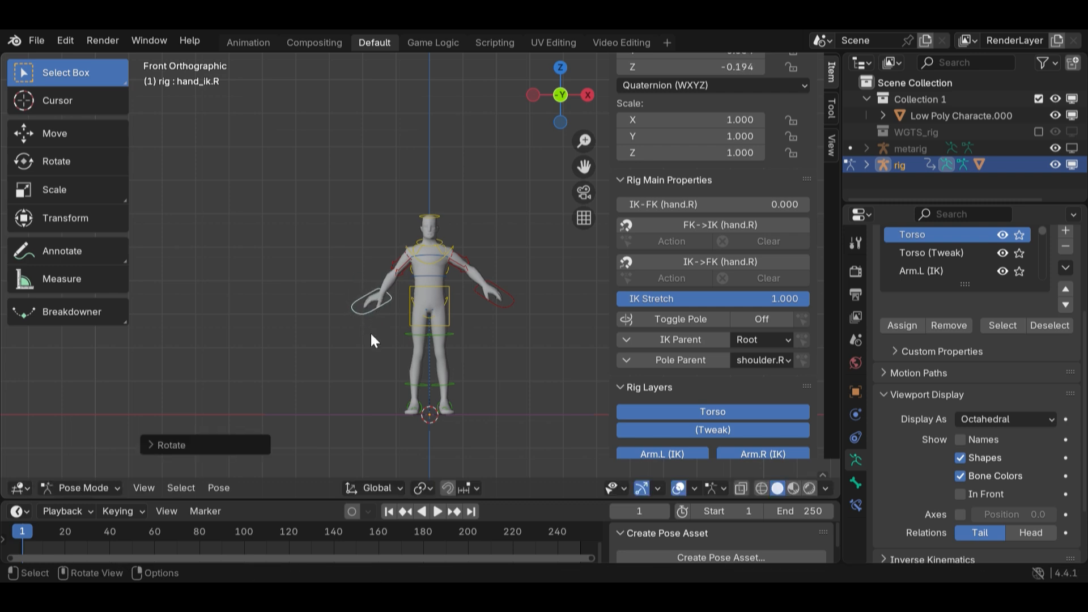
Shift the torso control slightly toward the character's right and a touch downward, by about 0.07 m in the front view.
click(445, 325)
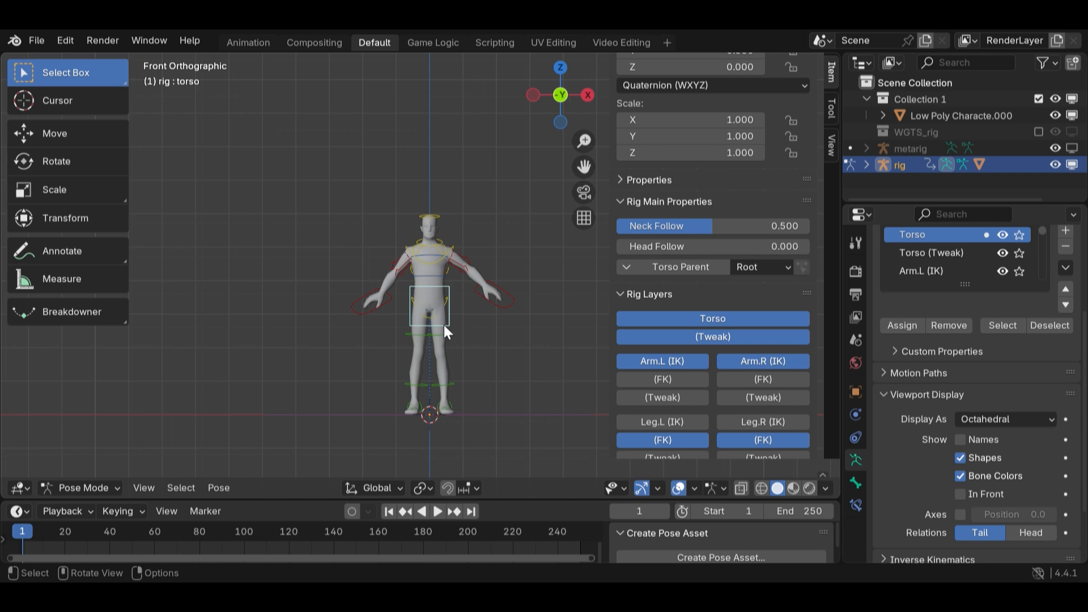
key(r)
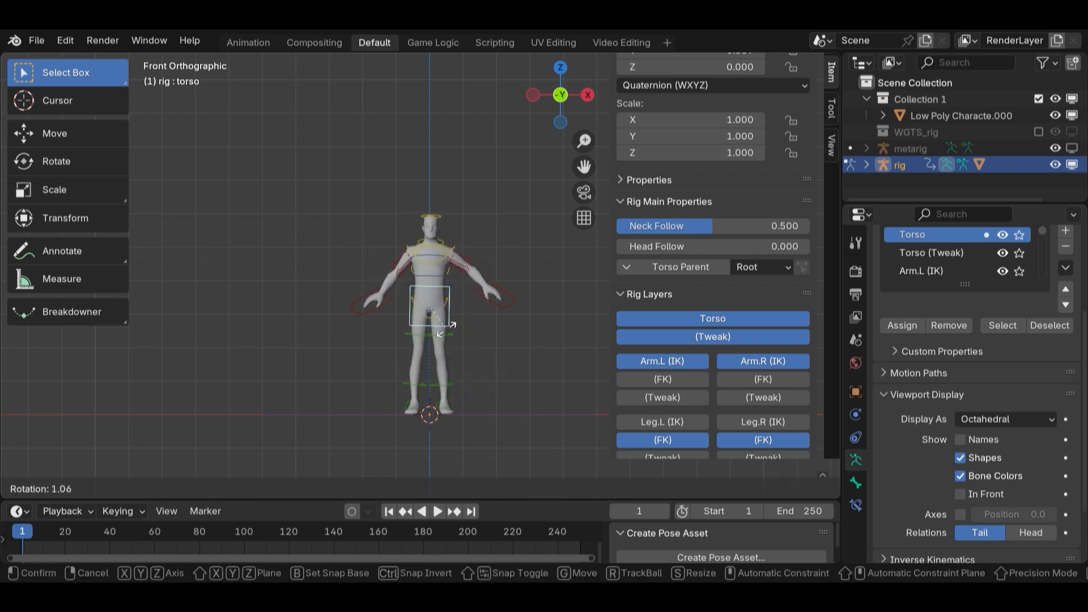
key(g)
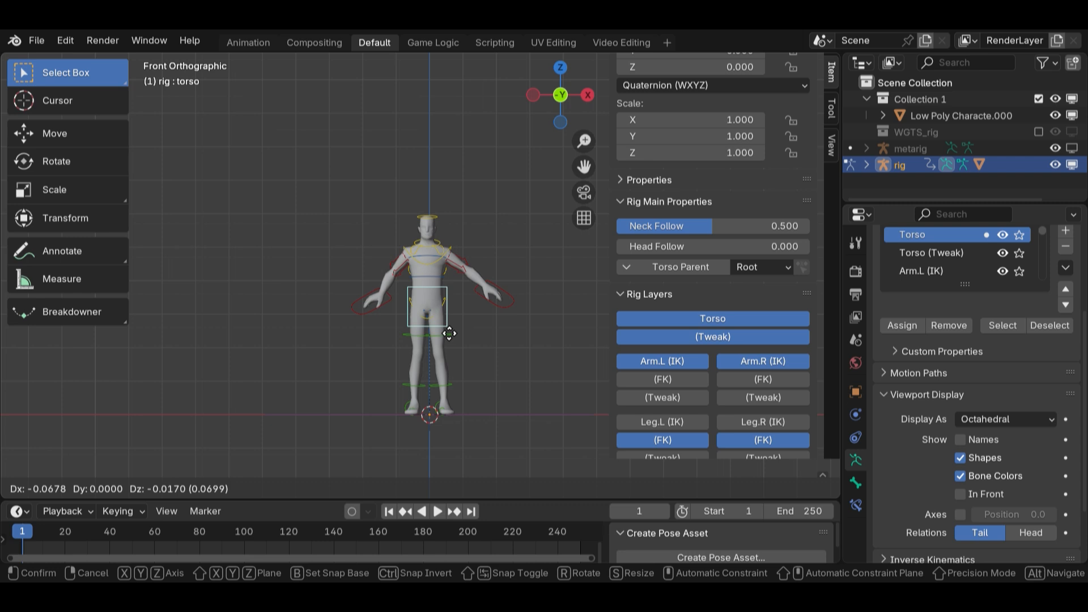
click(443, 331)
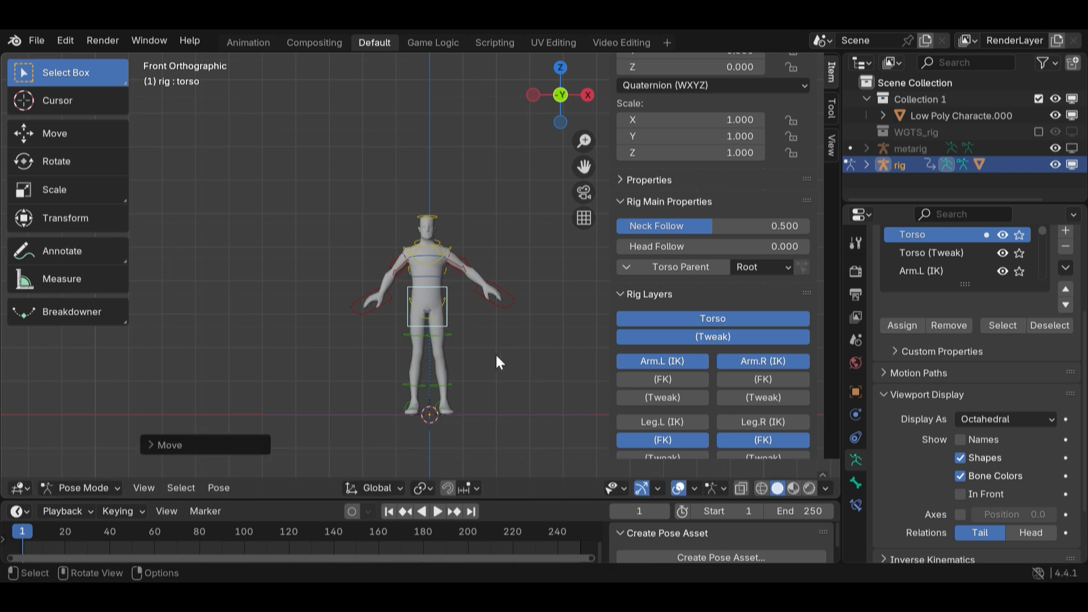